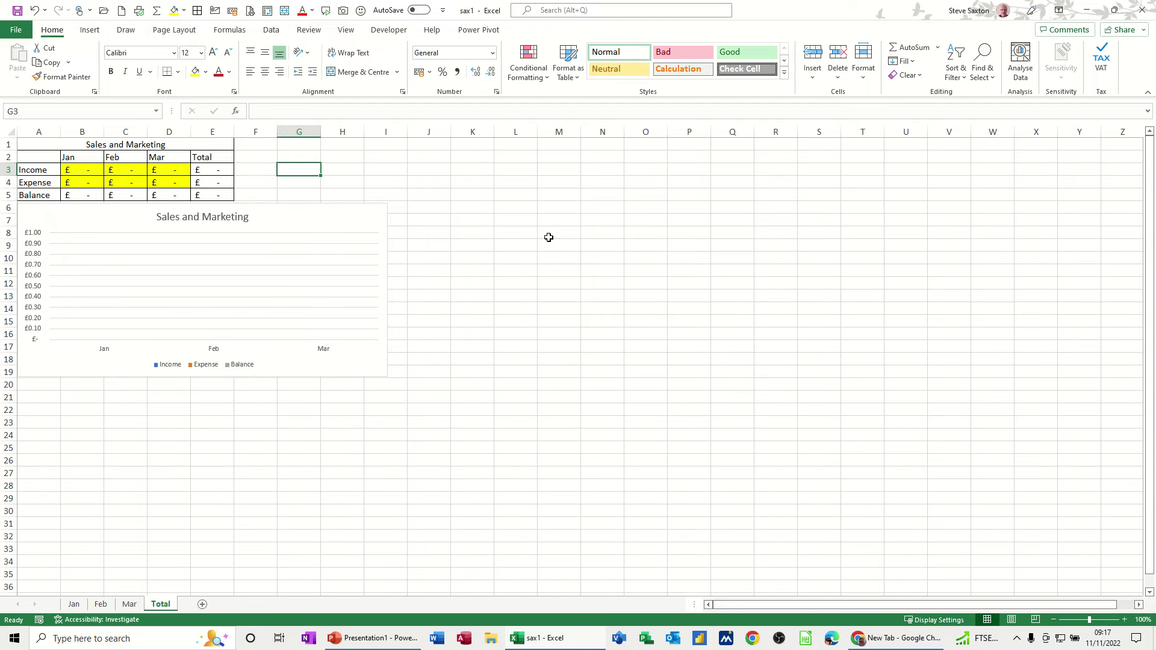
Look through the Jan, Feb and Mar sheets, then return to the Total sheet
{"action": "left_click", "coordinate": [74, 606]}
{"action": "left_click", "coordinate": [99, 607]}
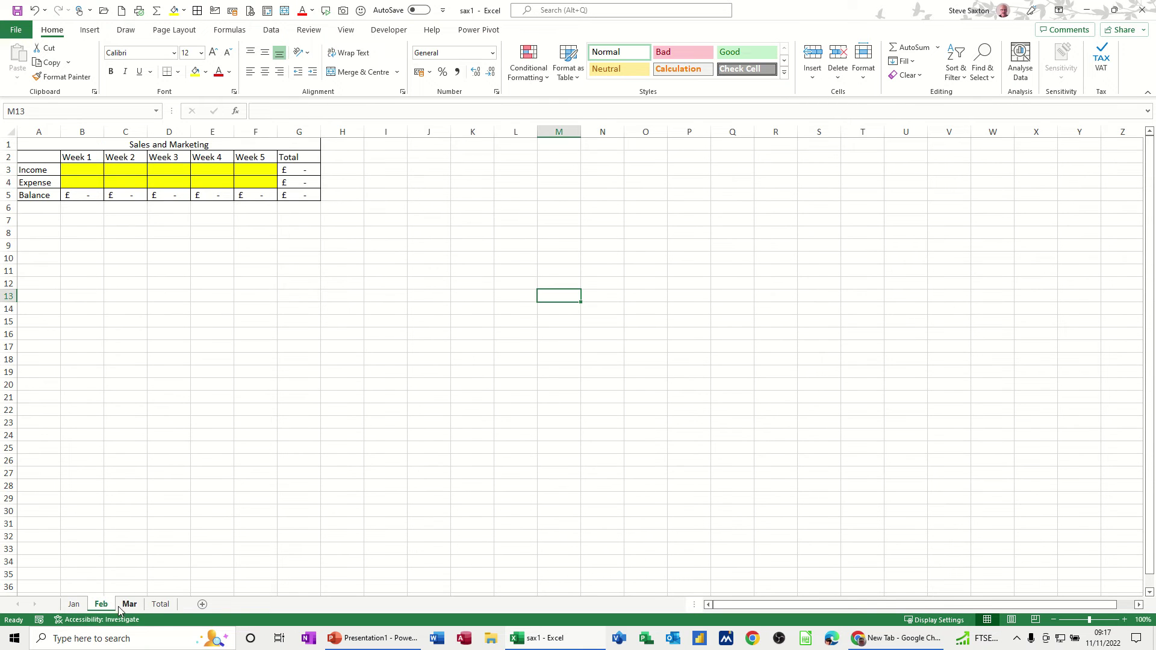
{"action": "left_click", "coordinate": [129, 605]}
{"action": "left_click", "coordinate": [160, 607]}
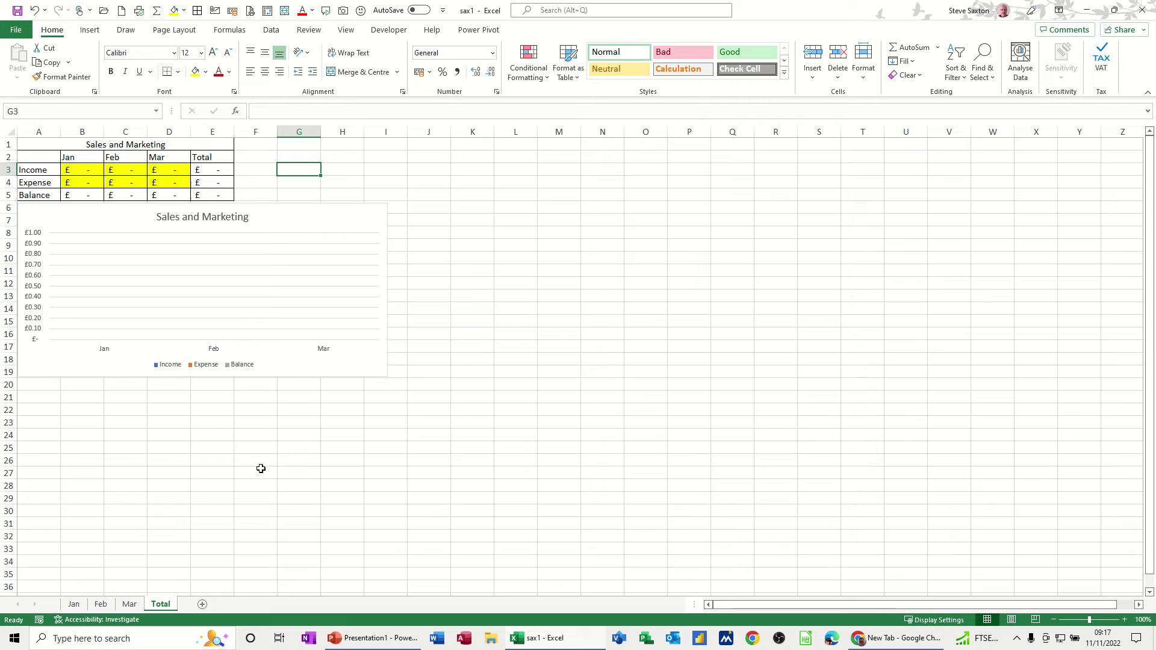
Inspect the Total sheet formulas in D4, E5, E3, D3, B3 and B4
{"action": "left_click", "coordinate": [157, 182]}
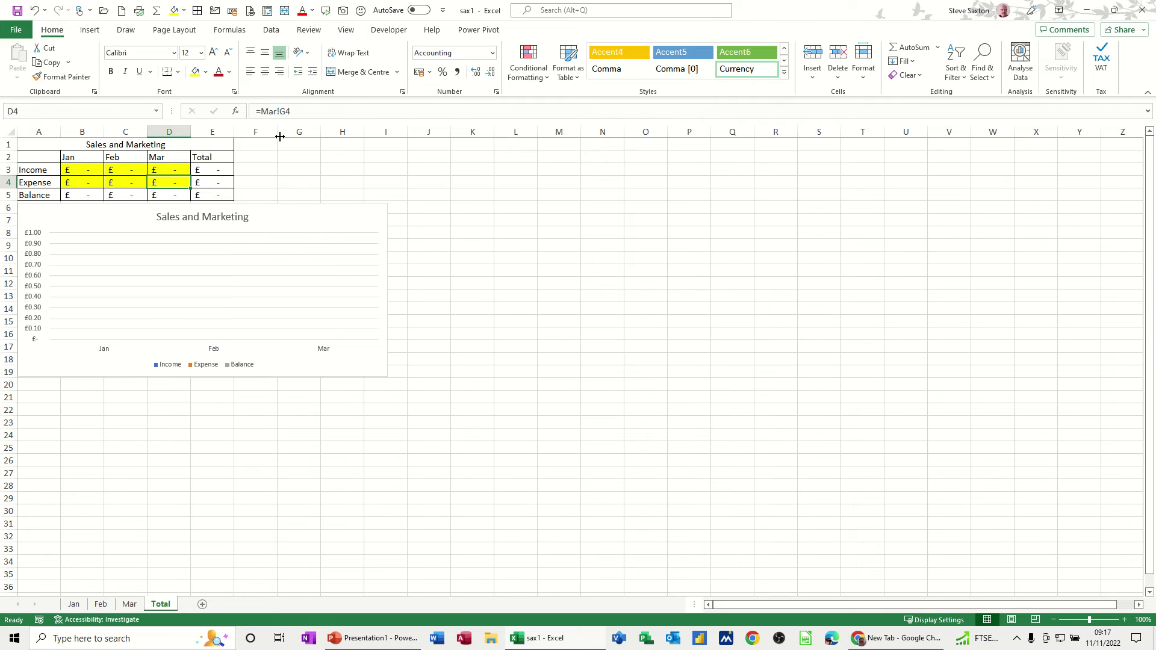
{"action": "left_click", "coordinate": [208, 195]}
{"action": "left_click", "coordinate": [209, 171]}
{"action": "left_click", "coordinate": [158, 170]}
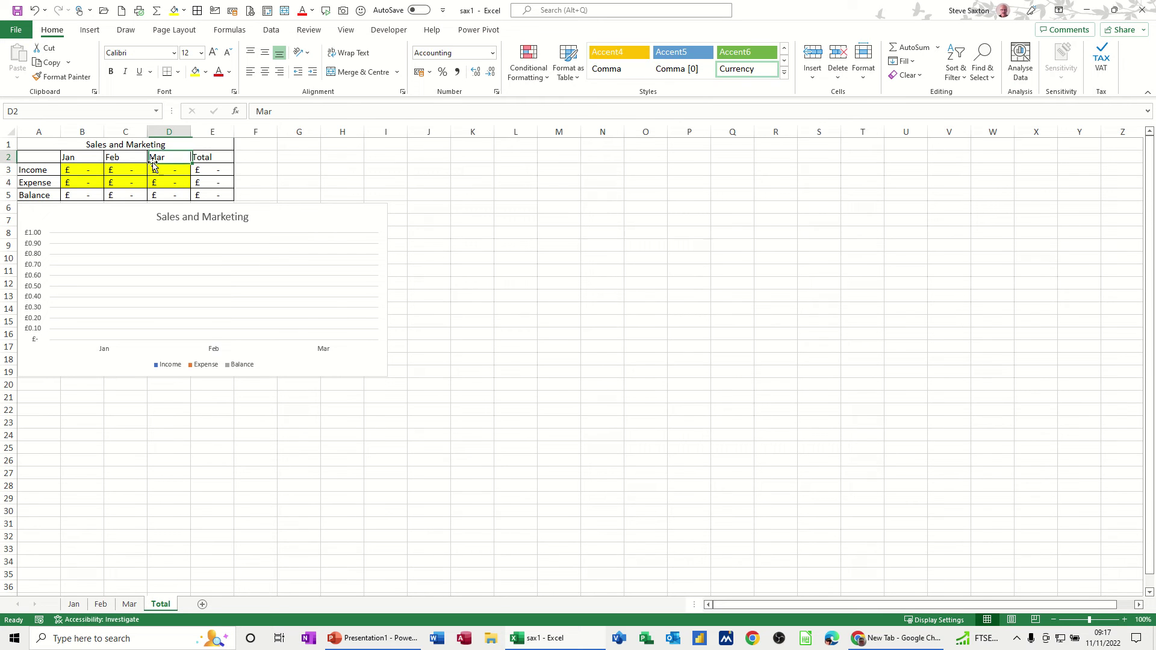
{"action": "left_click", "coordinate": [88, 171]}
{"action": "left_click", "coordinate": [85, 183]}
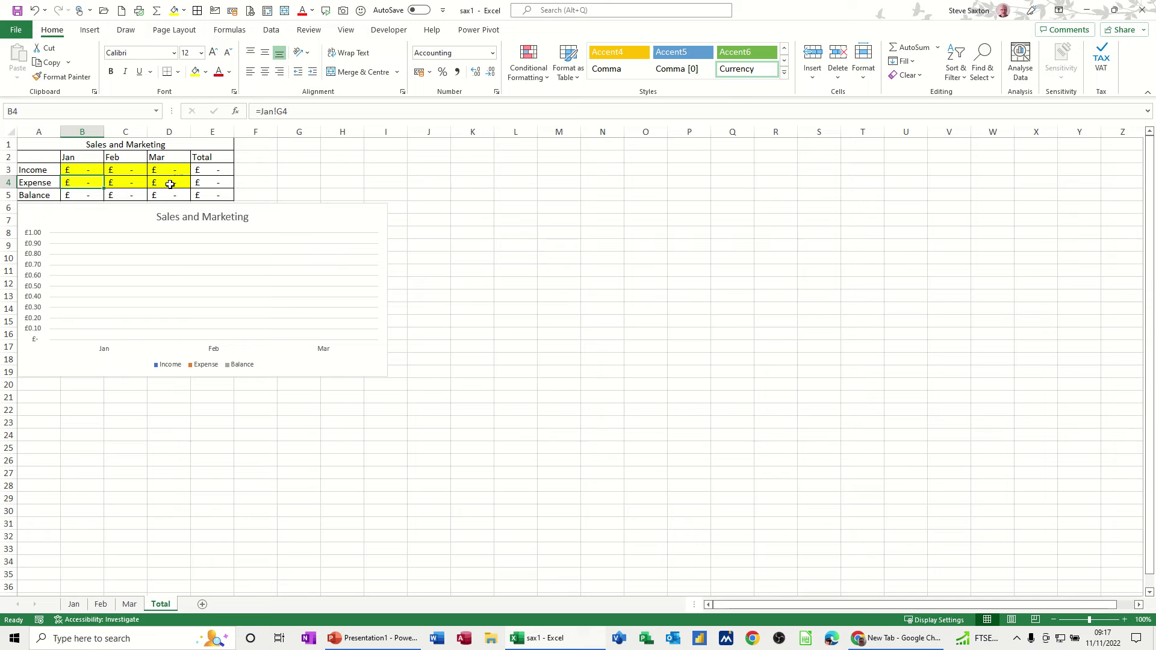
{"action": "left_click", "coordinate": [439, 183]}
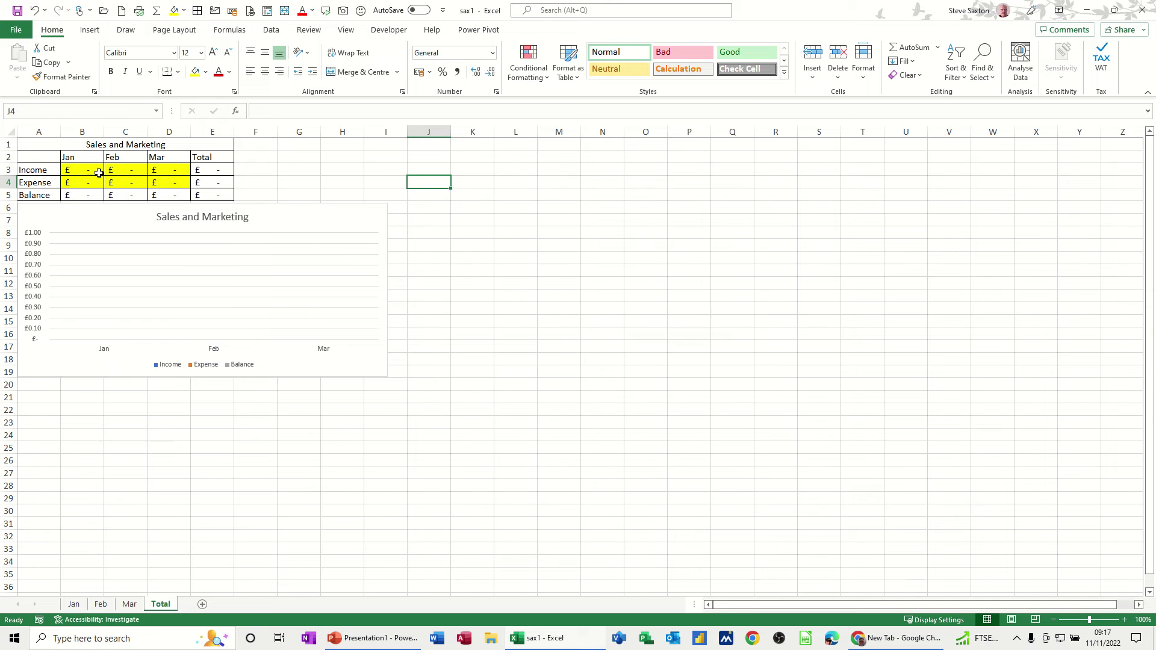
Recheck the B3, B4, C4 and D4 formulas and the C5 balance formula on Total
{"action": "left_click", "coordinate": [71, 171]}
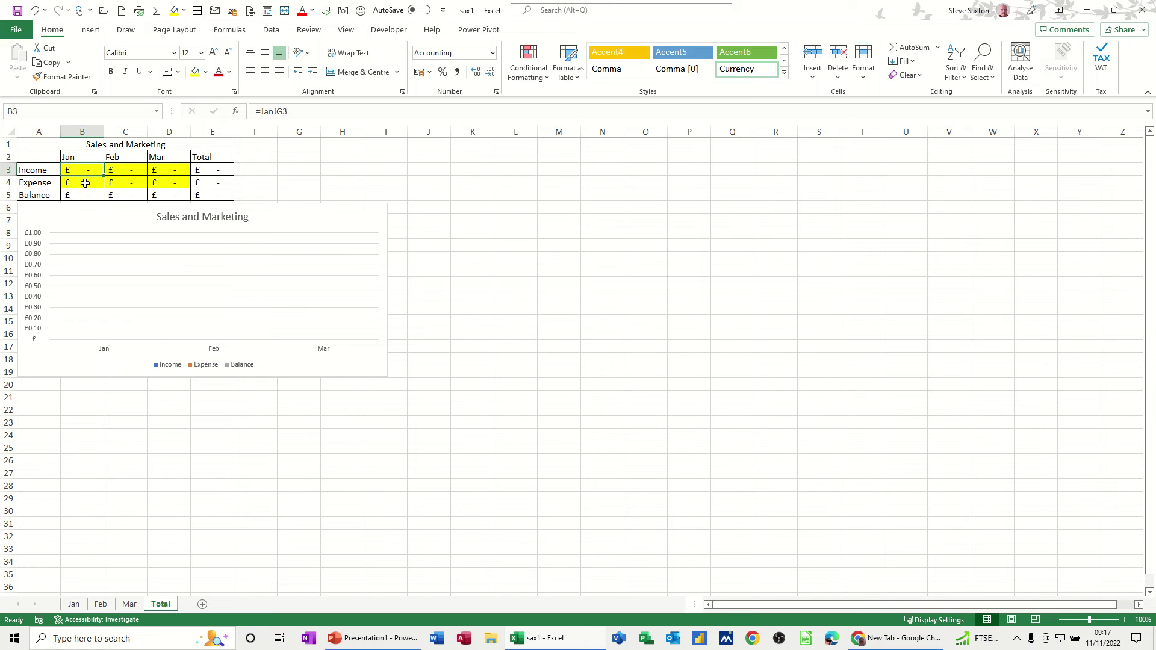
{"action": "left_click", "coordinate": [85, 182]}
{"action": "left_click", "coordinate": [137, 184]}
{"action": "left_click", "coordinate": [181, 183]}
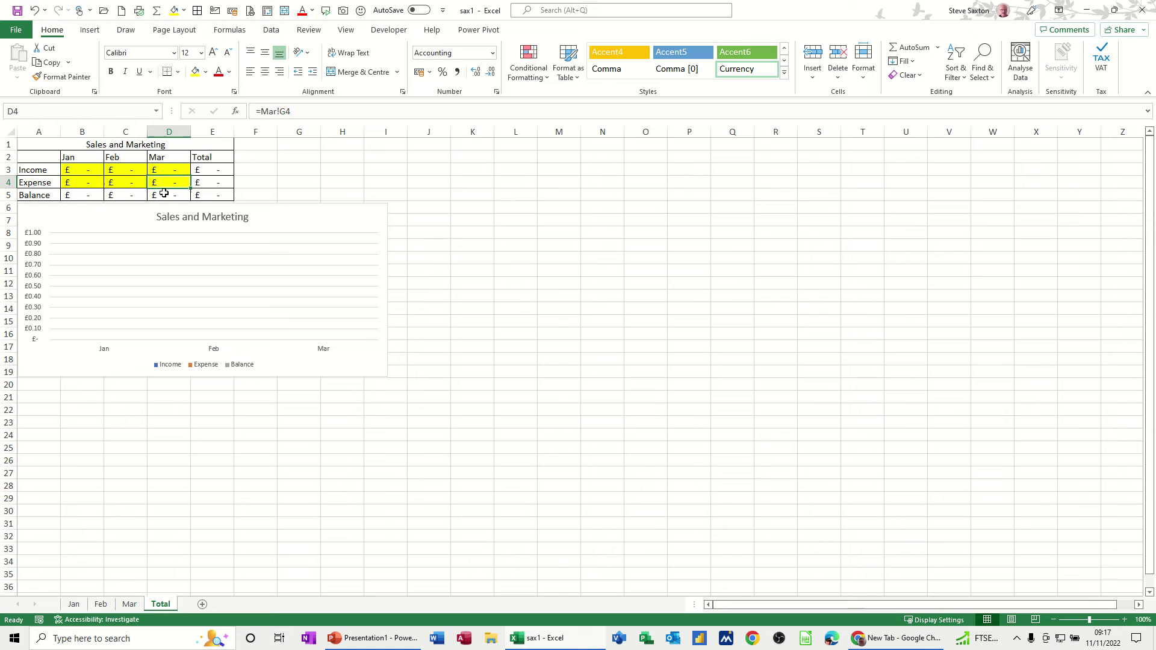
{"action": "left_click", "coordinate": [130, 194]}
{"action": "left_click", "coordinate": [79, 184]}
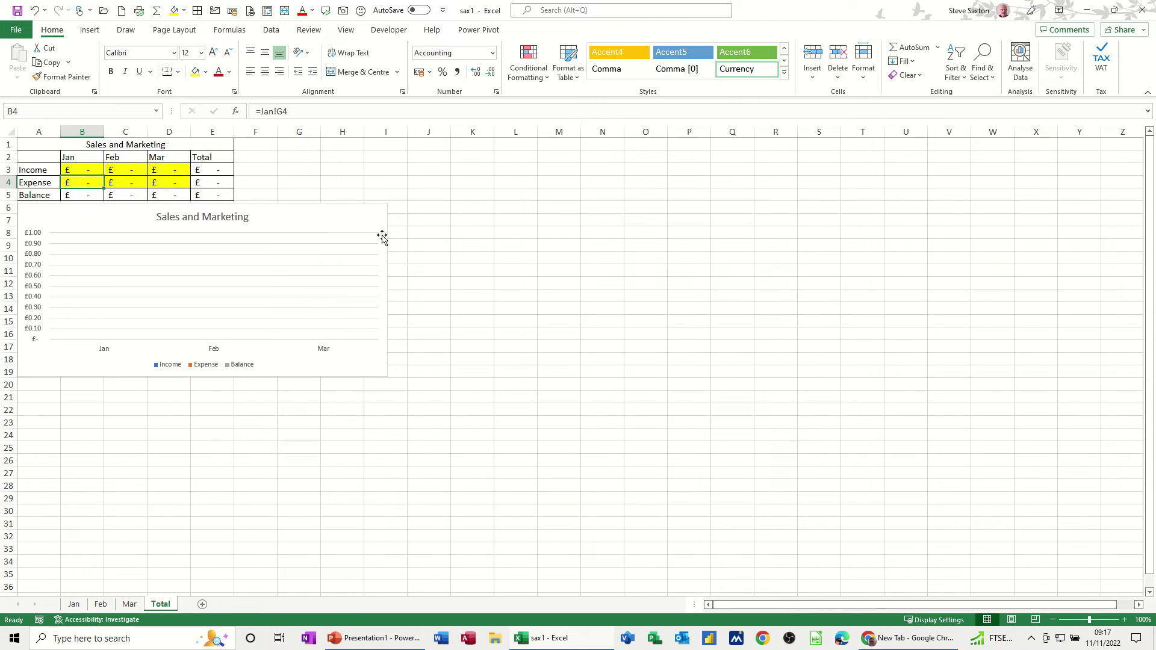
{"action": "left_click", "coordinate": [412, 196]}
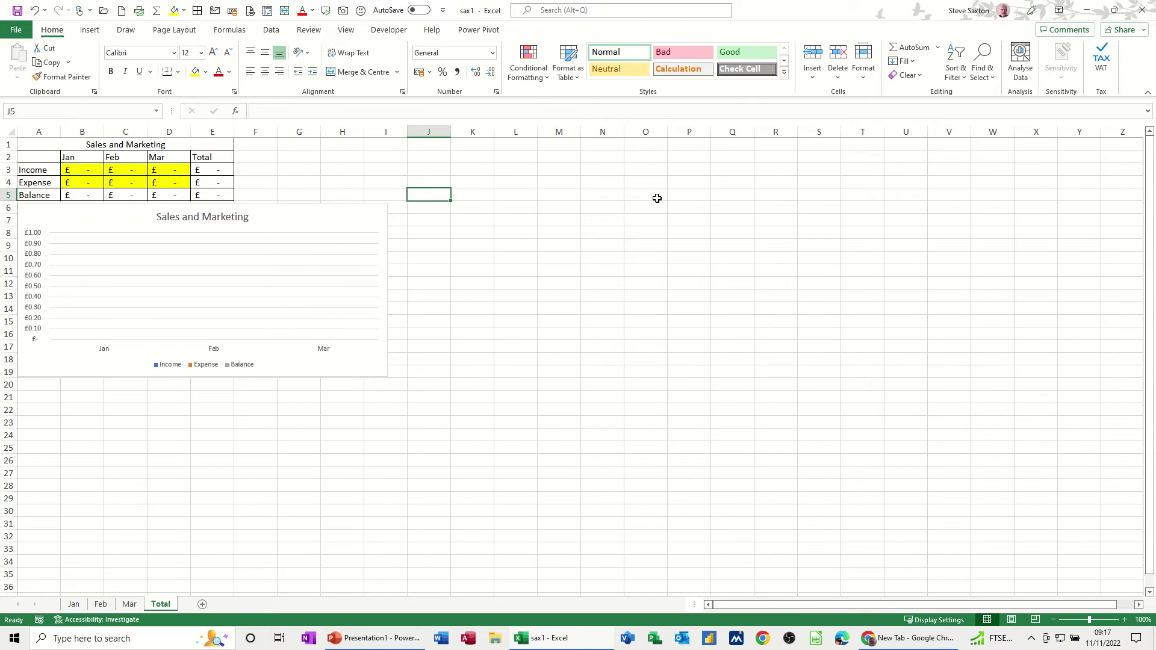
Protect the Total sheet with a confirmed password, allowing only selection of locked and unlocked cells
{"action": "left_click", "coordinate": [865, 80]}
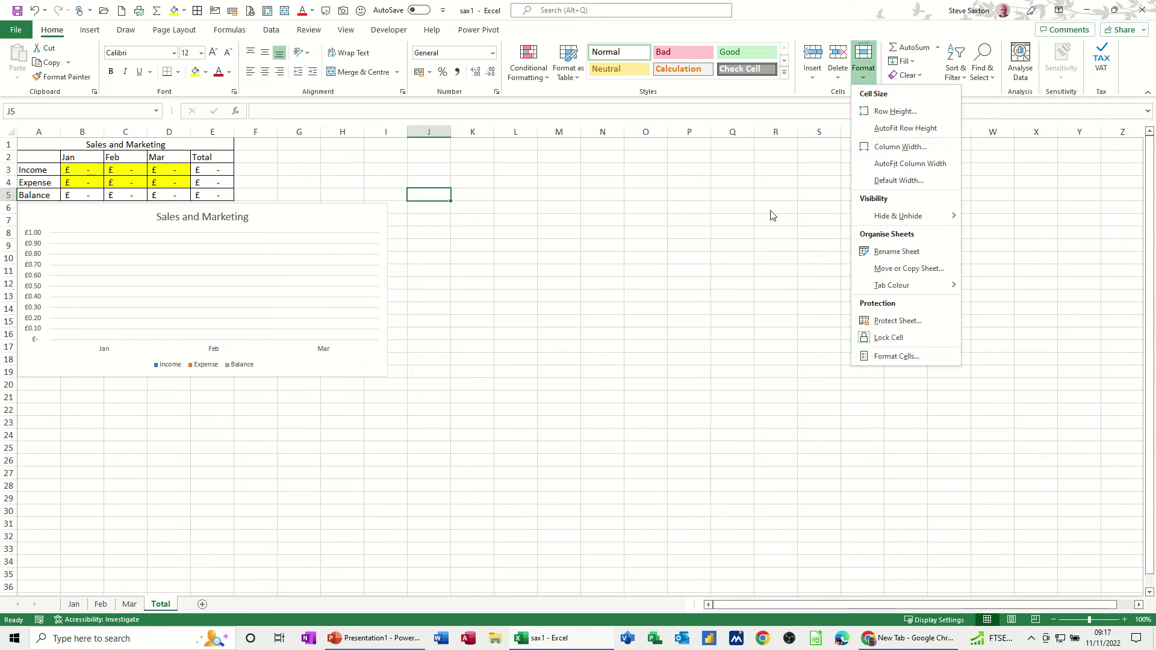
{"action": "left_click", "coordinate": [885, 322]}
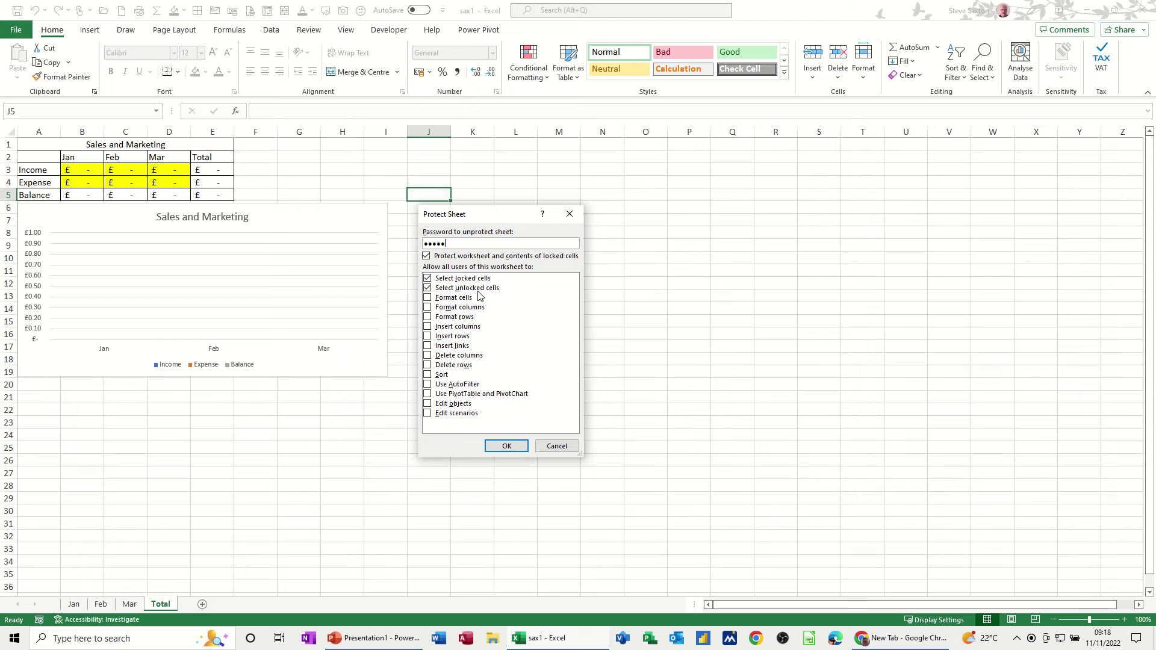
{"action": "left_click", "coordinate": [504, 445]}
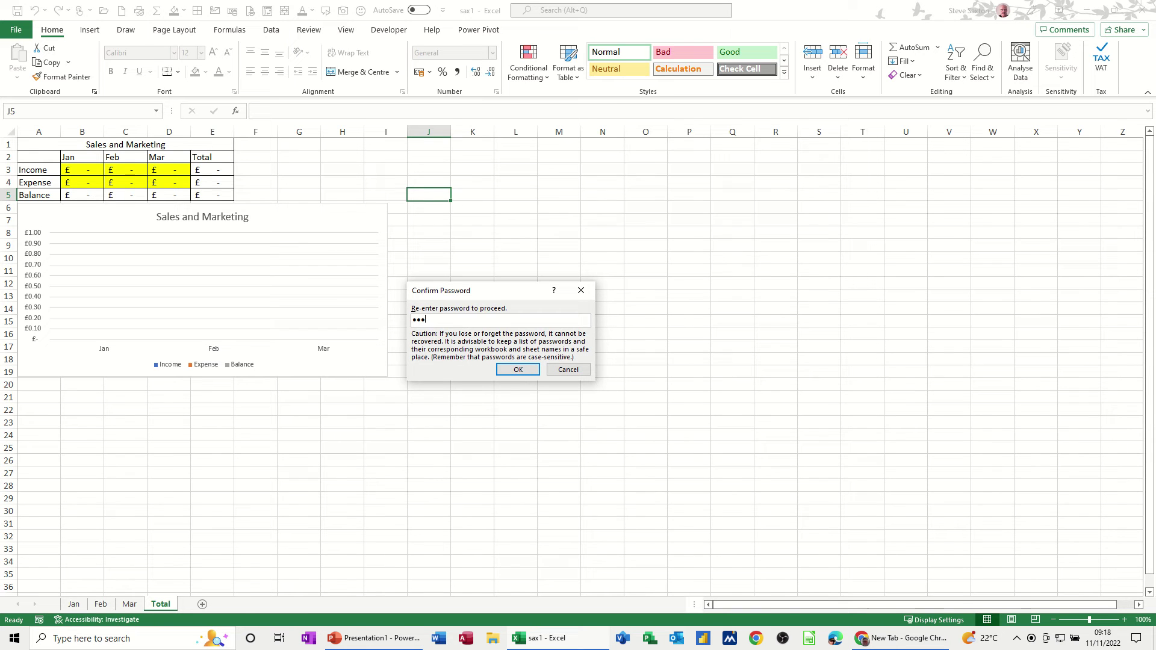
{"action": "key", "text": "Return"}
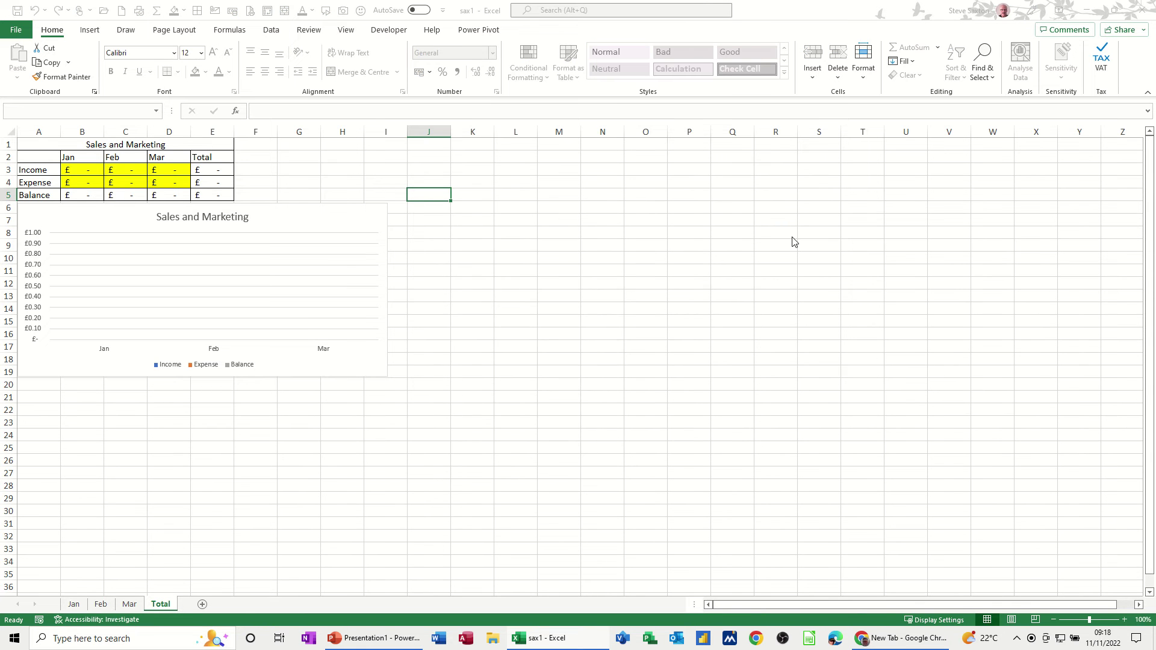
{"action": "double_click", "coordinate": [792, 243]}
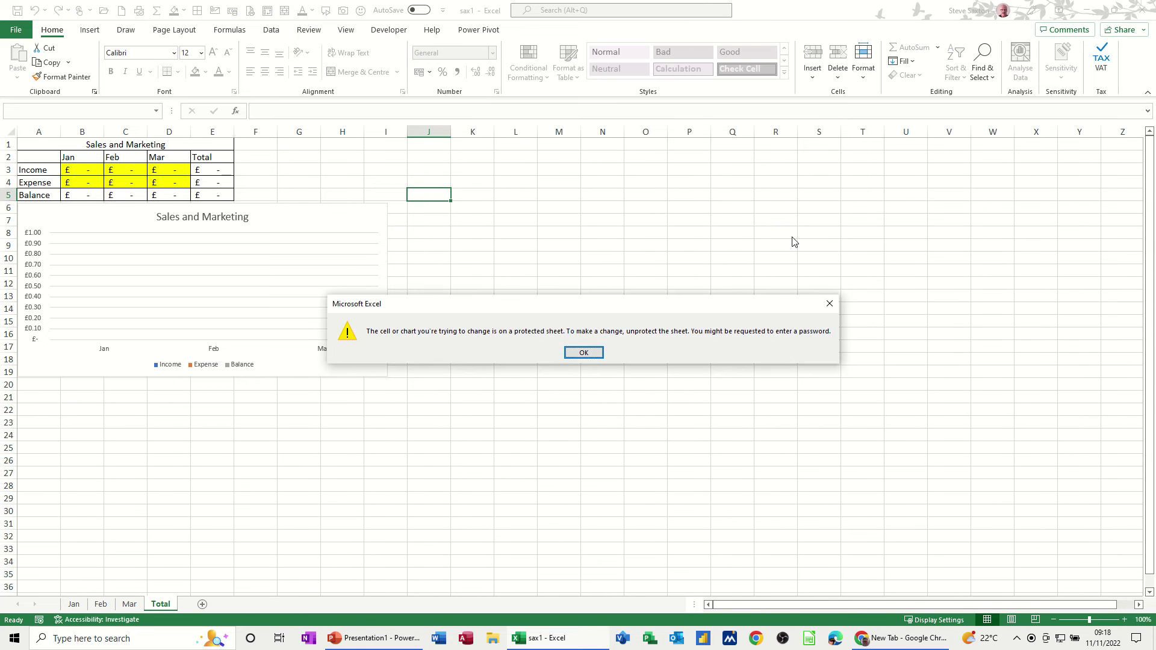
{"action": "left_click", "coordinate": [587, 353]}
{"action": "left_click", "coordinate": [170, 173]}
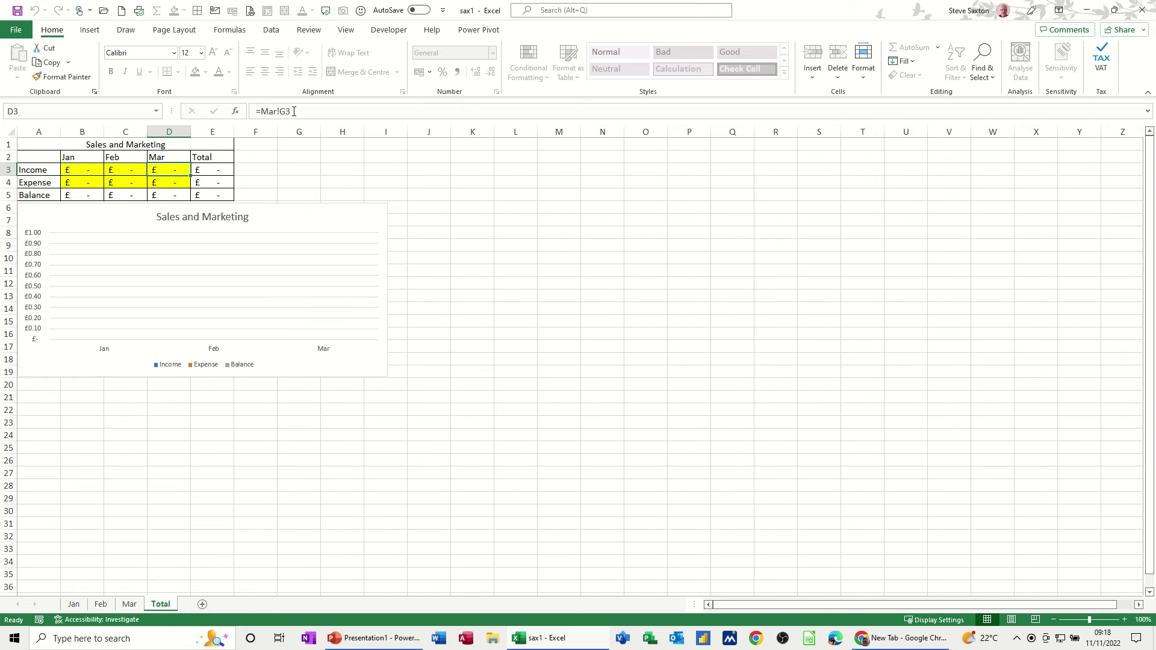
{"action": "left_click", "coordinate": [174, 195]}
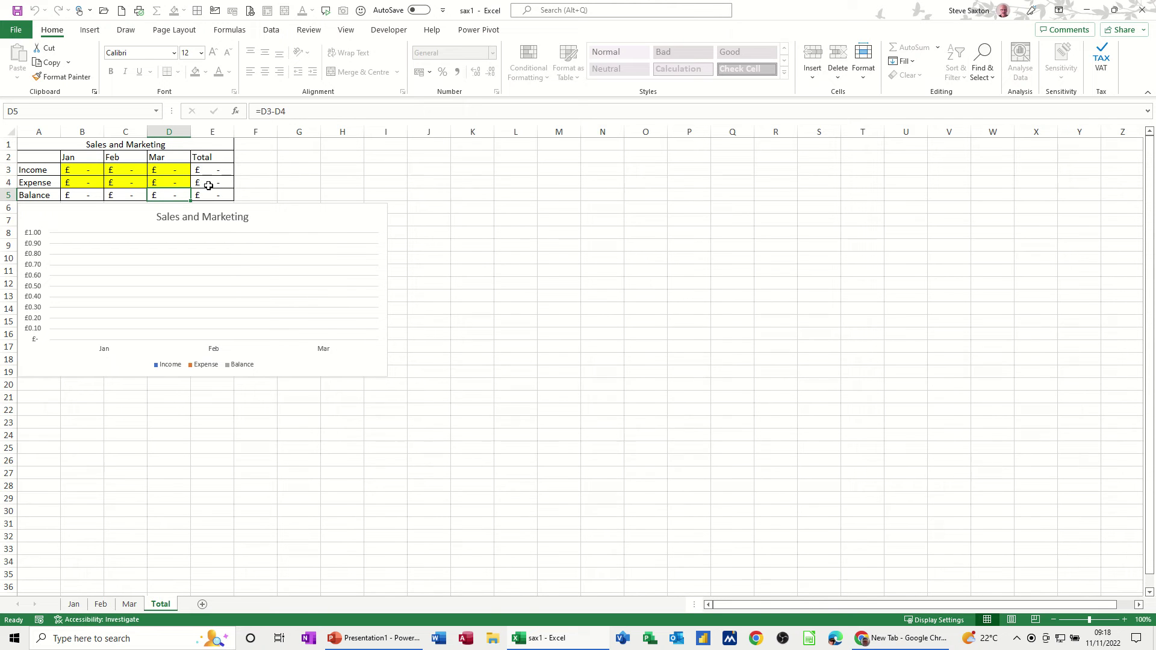
{"action": "left_click", "coordinate": [71, 168]}
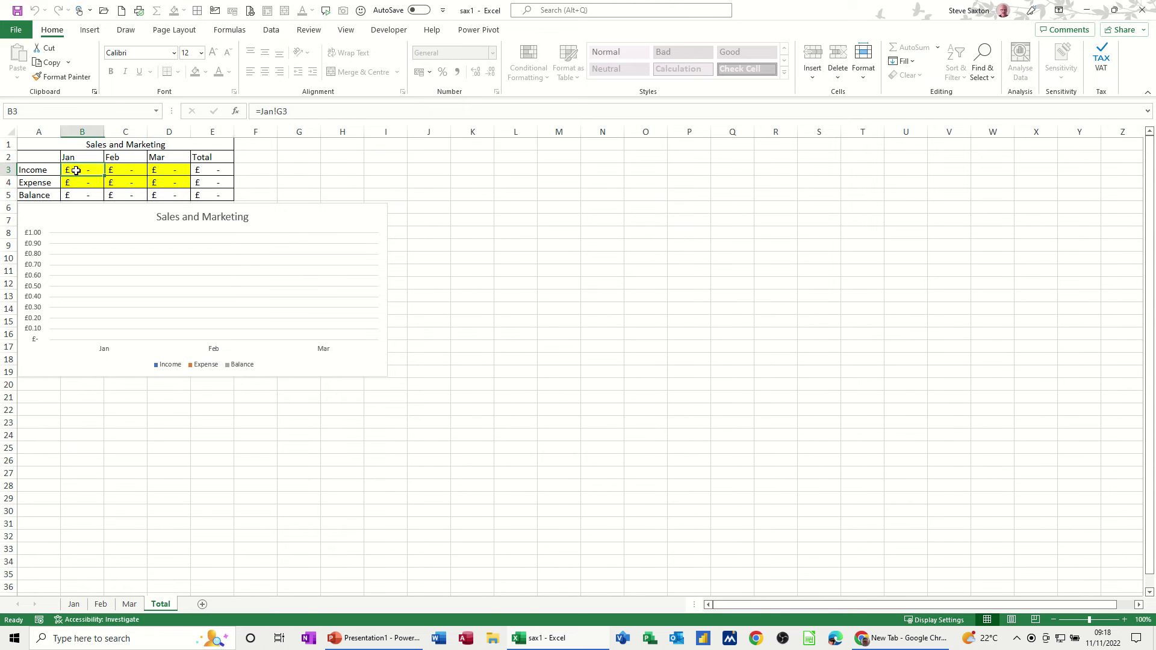
{"action": "left_click", "coordinate": [307, 180]}
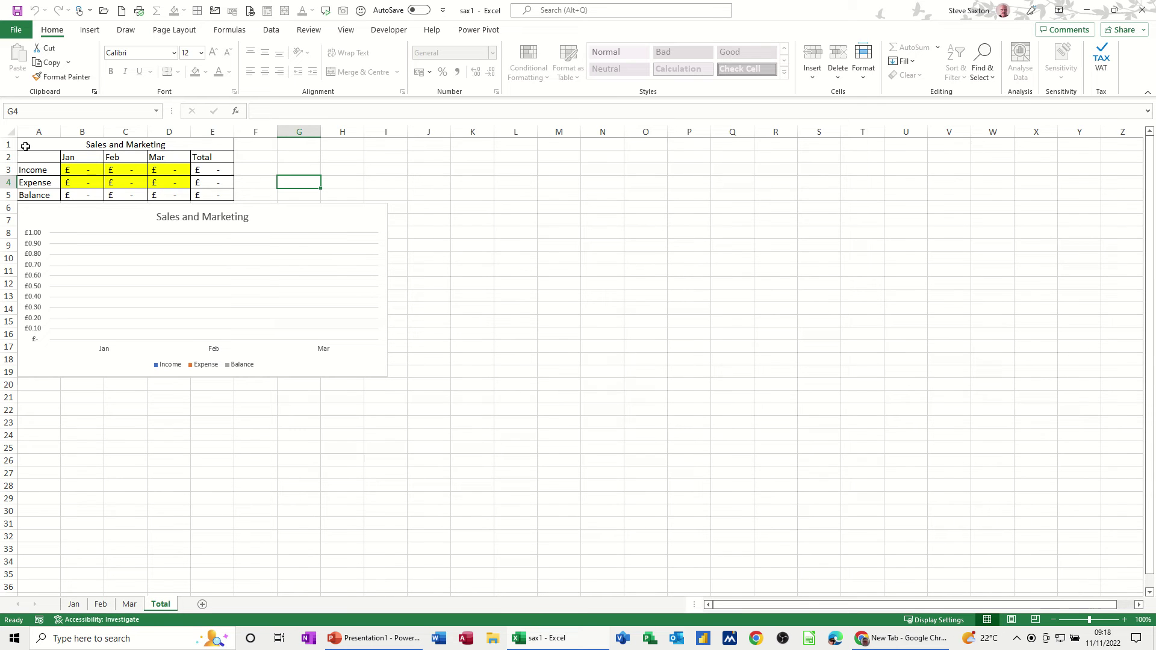
{"action": "mouse_move", "coordinate": [25, 146]}
{"action": "left_mouse_down"}
{"action": "mouse_move", "coordinate": [333, 266]}
{"action": "mouse_move", "coordinate": [408, 432]}
{"action": "mouse_move", "coordinate": [410, 465]}
{"action": "left_mouse_up"}
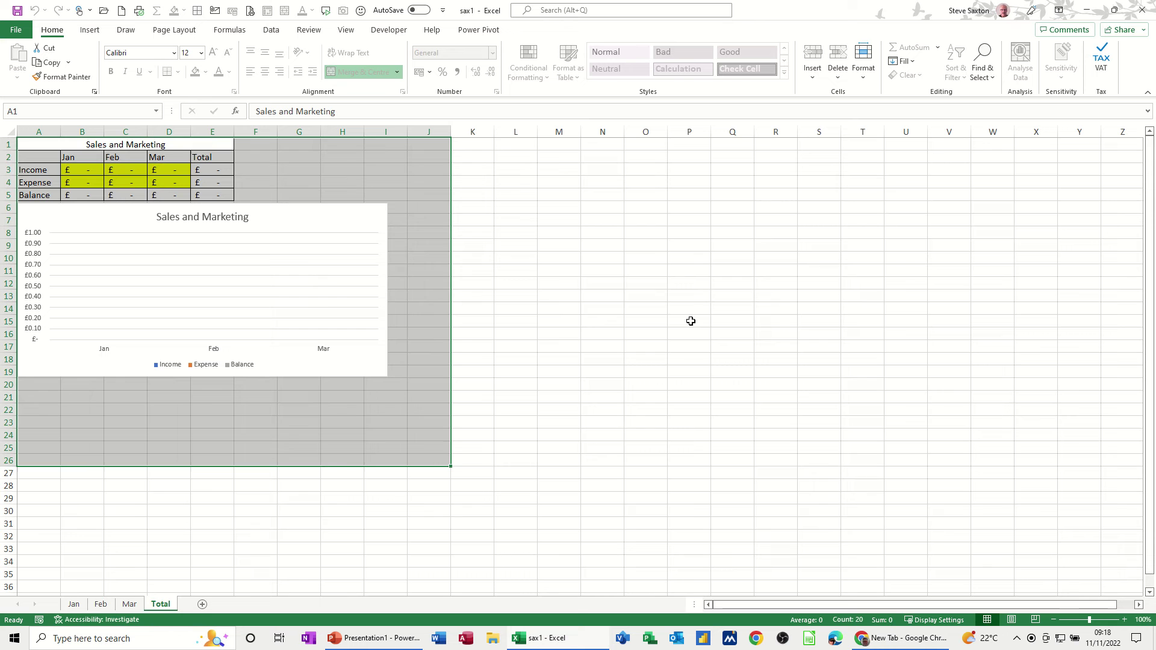
{"action": "key", "text": "ctrl+c"}
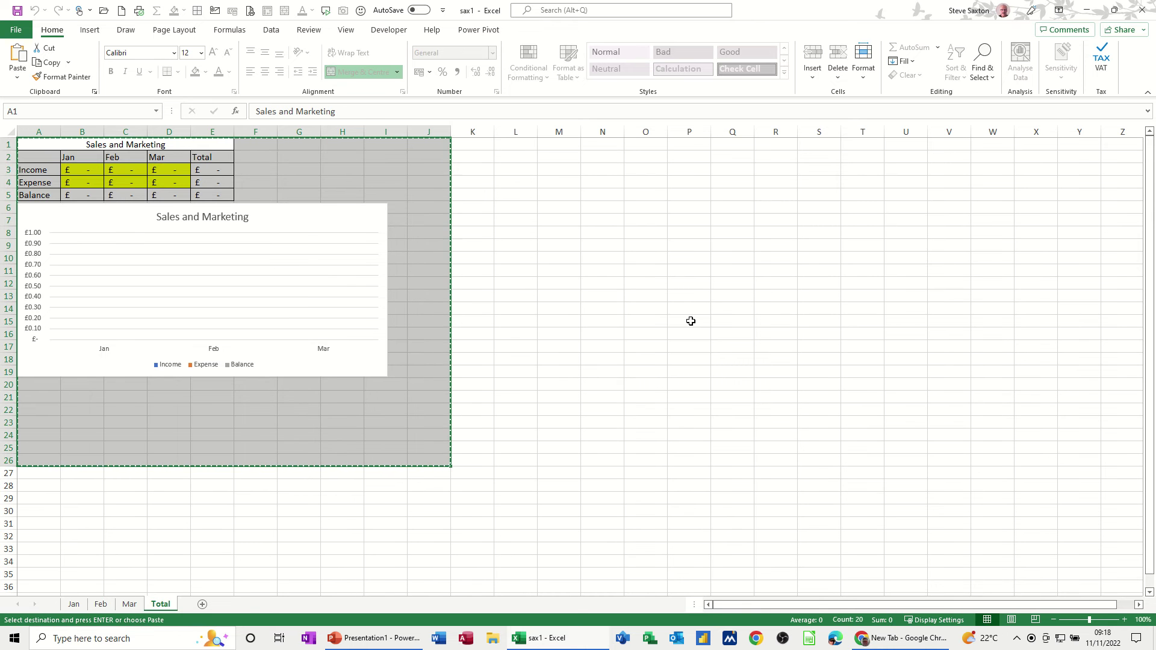
{"action": "key", "text": "ctrl+n"}
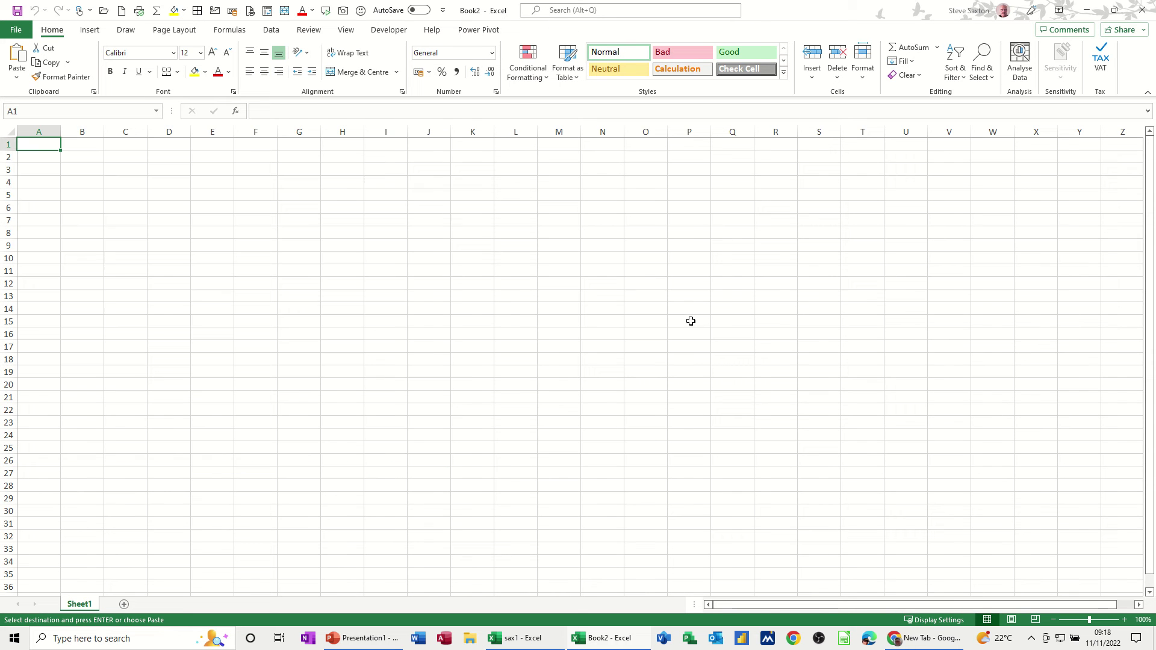
{"action": "key", "text": "ctrl+v"}
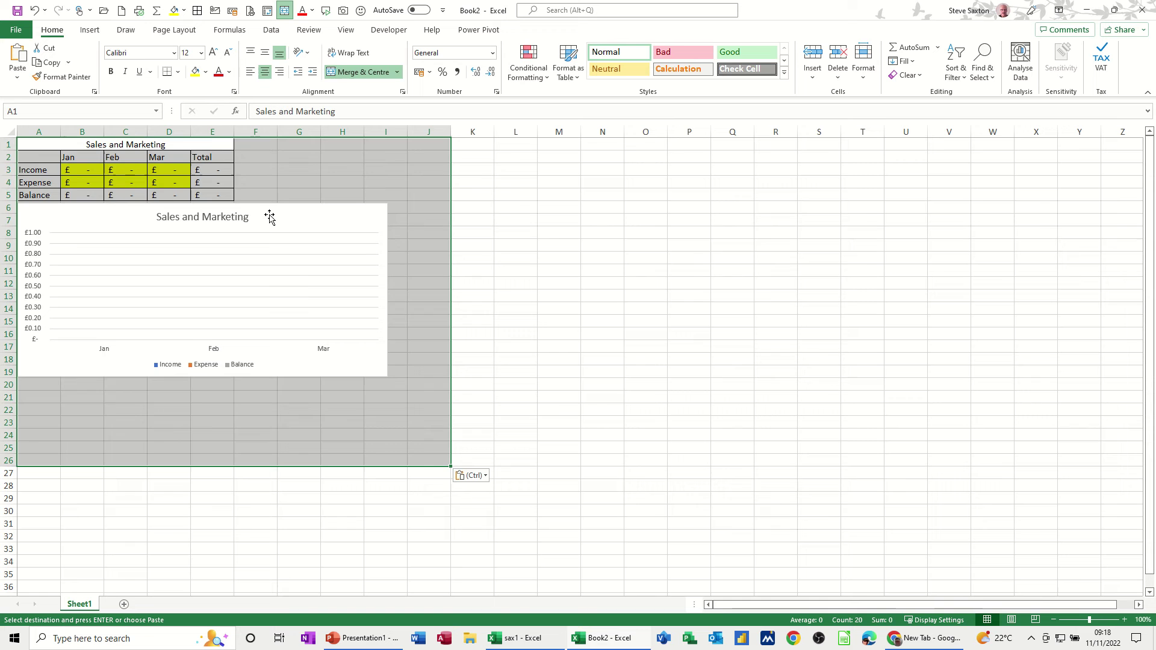
{"action": "left_click", "coordinate": [333, 179]}
{"action": "type", "text": "fgfgfgfg"}
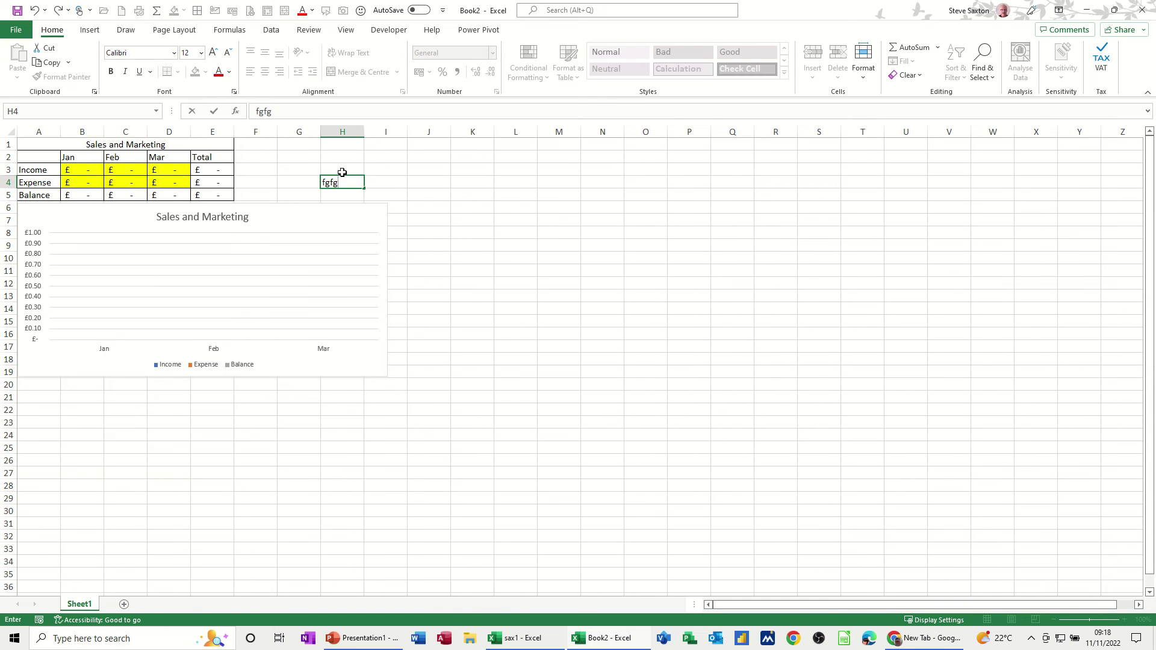
{"action": "left_click", "coordinate": [420, 183]}
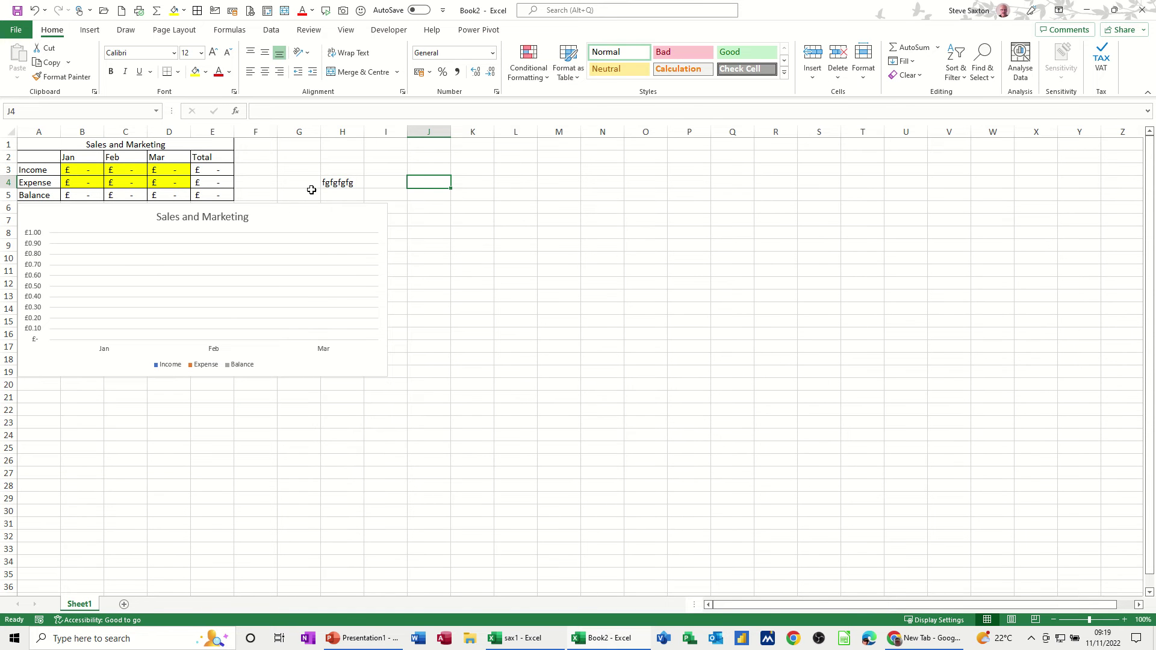
{"action": "left_click", "coordinate": [425, 206]}
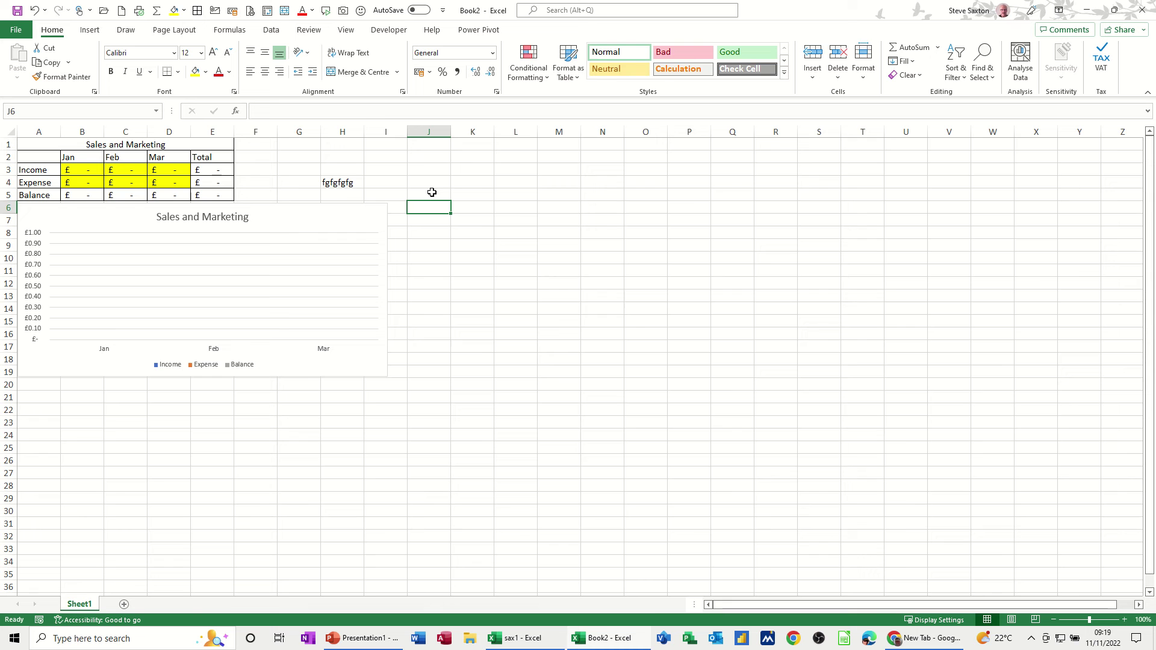
{"action": "key", "text": "ctrl+w"}
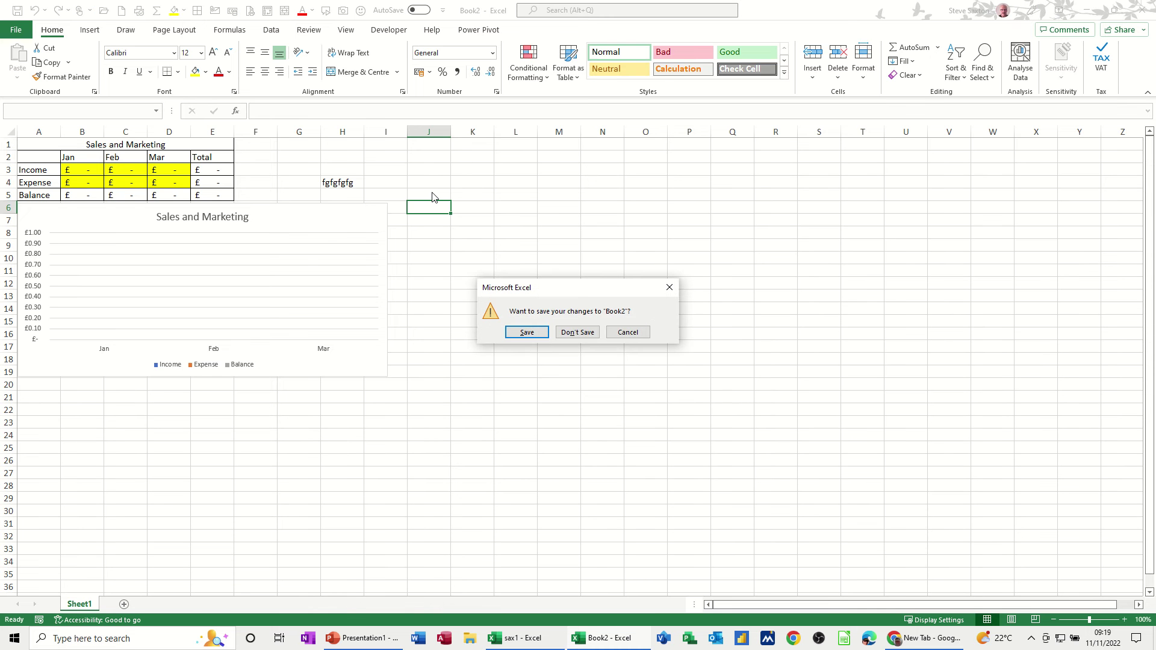
Close Book2 without saving and unprotect the Total sheet using its password
{"action": "key", "text": "n"}
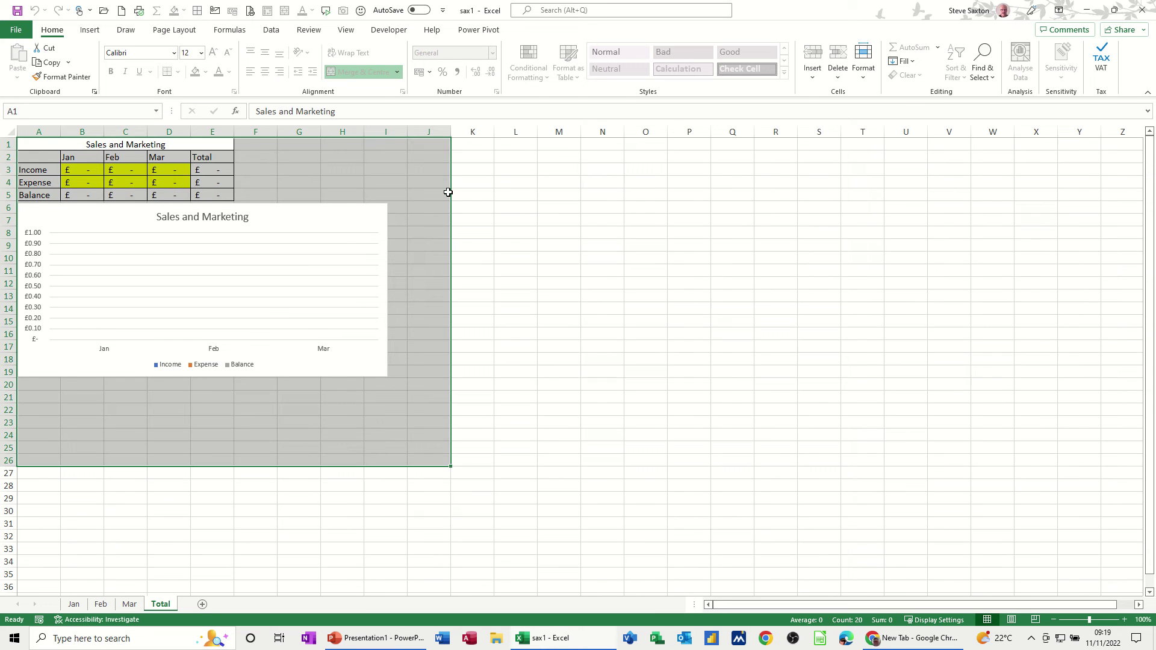
{"action": "left_click", "coordinate": [469, 223]}
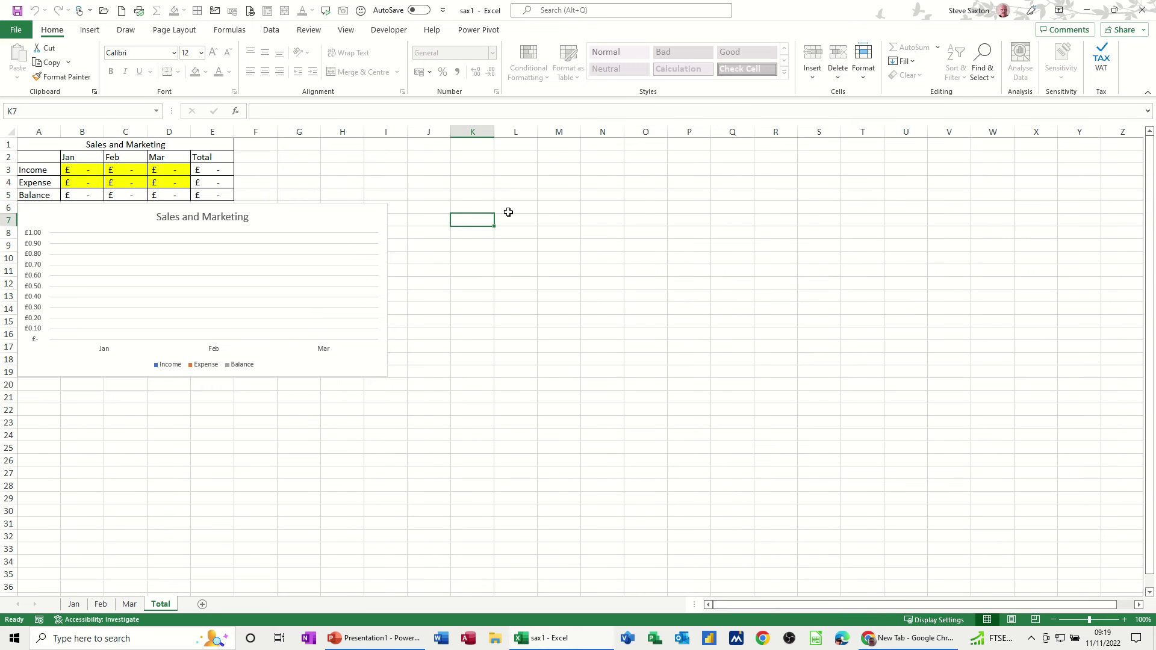
{"action": "left_click", "coordinate": [865, 78]}
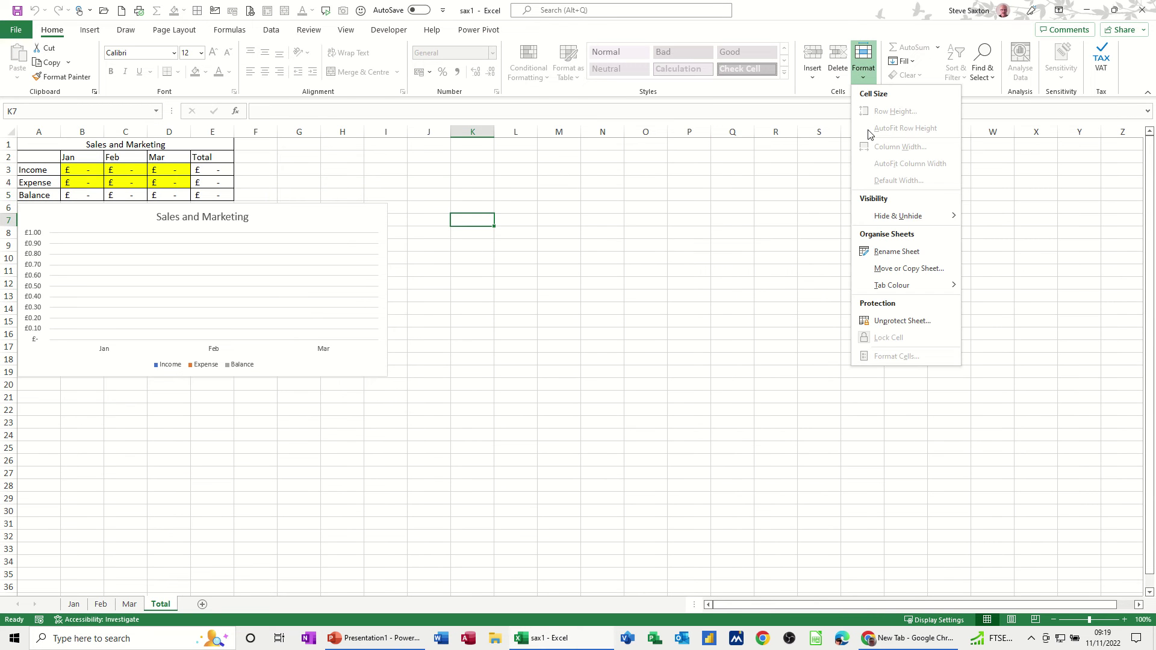
{"action": "left_click", "coordinate": [884, 322]}
{"action": "type", "text": "abc"}
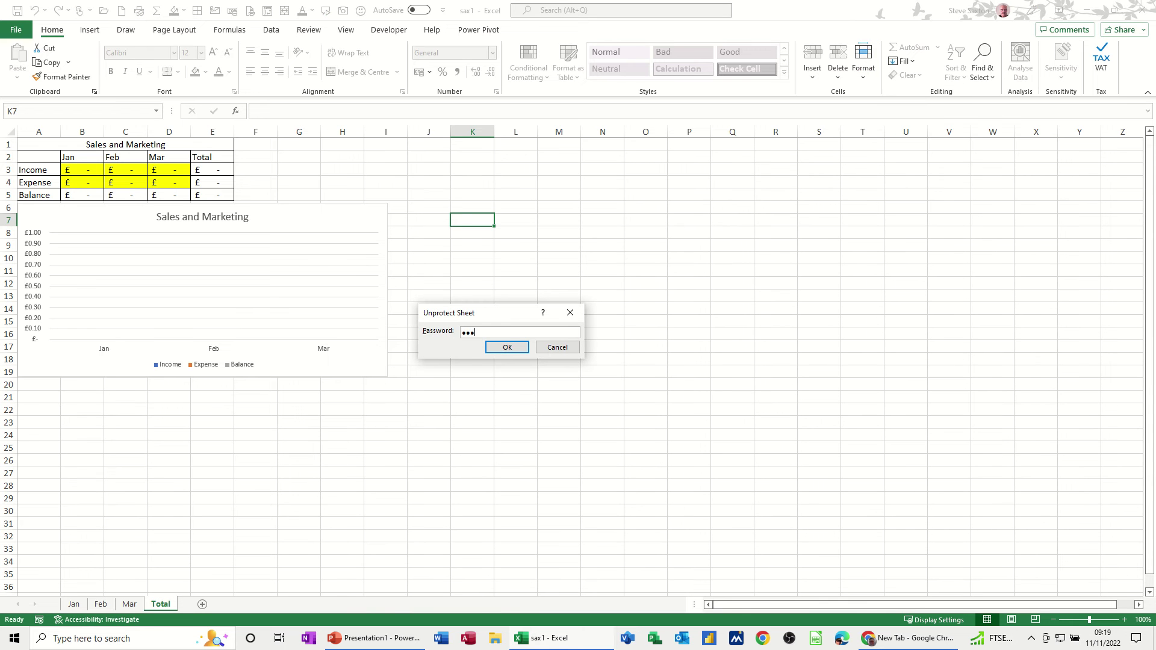
{"action": "key", "text": "Return"}
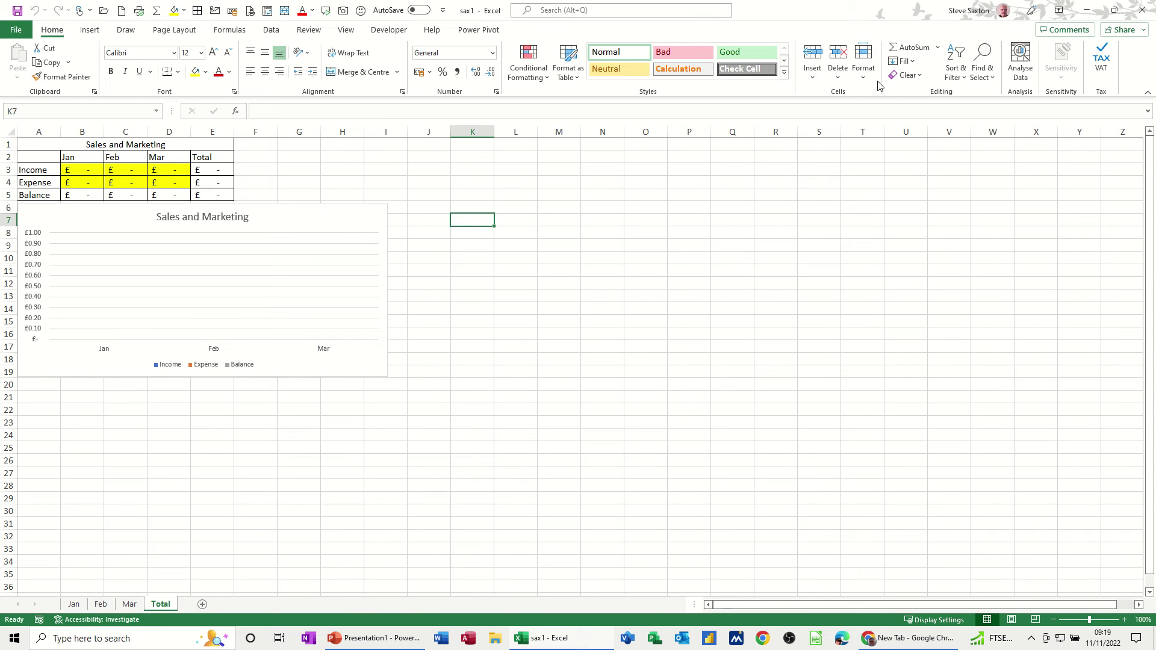
Re-protect Total with selection of locked and unlocked cells both disallowed
{"action": "left_click", "coordinate": [866, 78]}
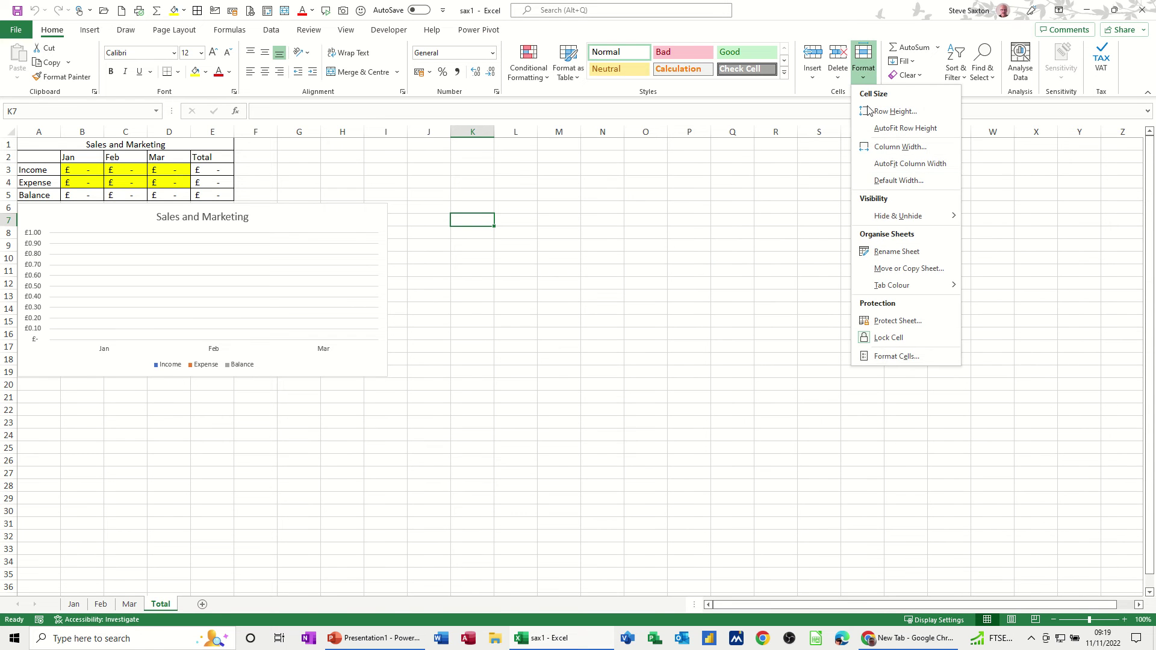
{"action": "left_click", "coordinate": [896, 321]}
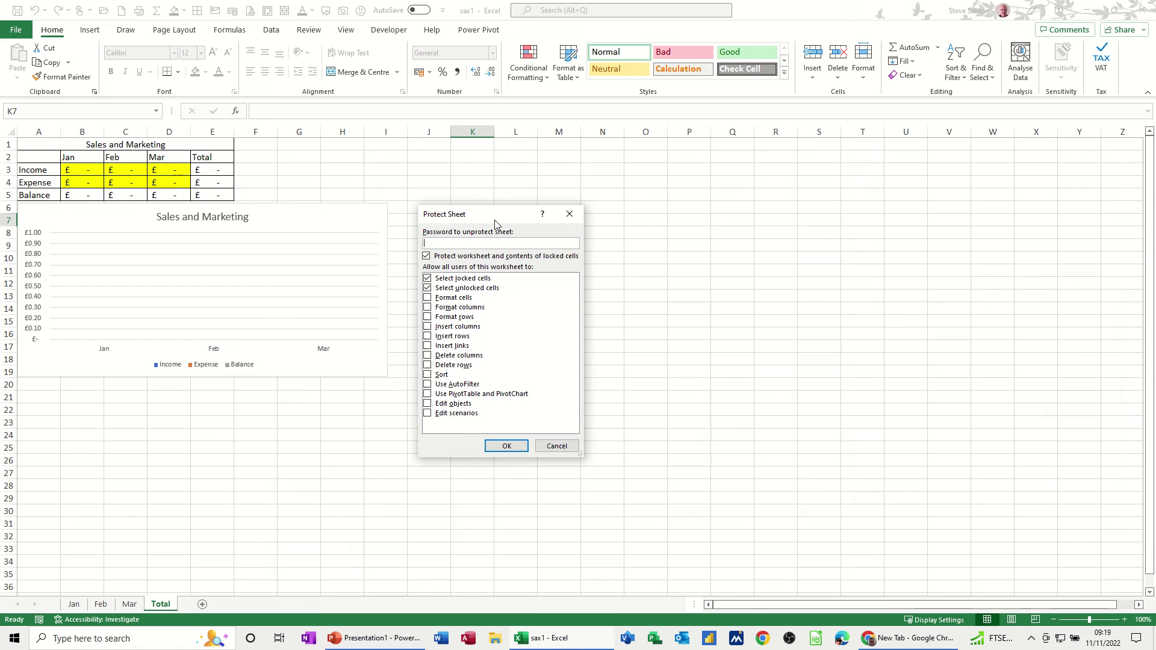
{"action": "left_click_drag", "start_coordinate": [495, 220], "coordinate": [651, 206]}
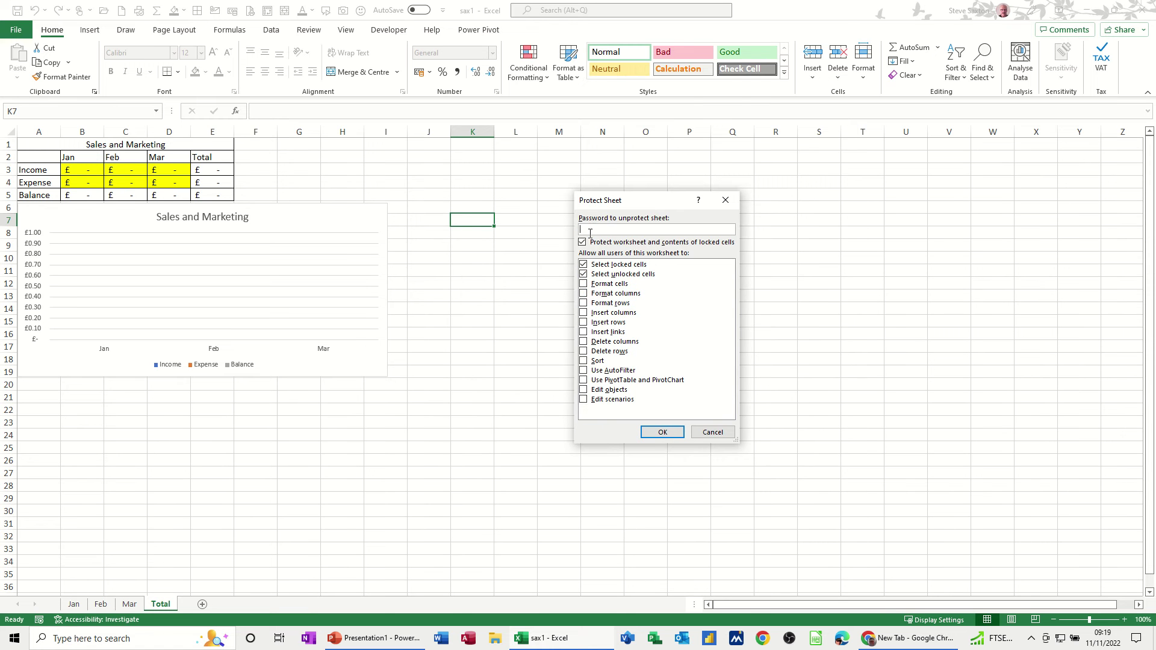
{"action": "left_click", "coordinate": [583, 274]}
{"action": "left_click", "coordinate": [584, 275]}
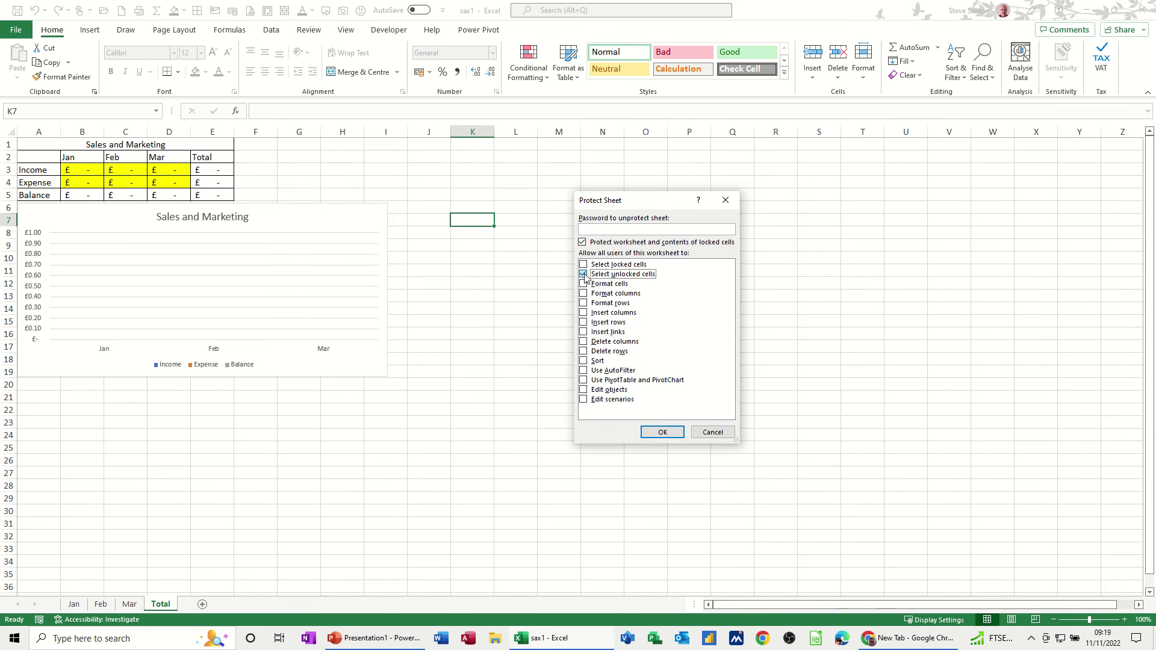
{"action": "left_click", "coordinate": [656, 432]}
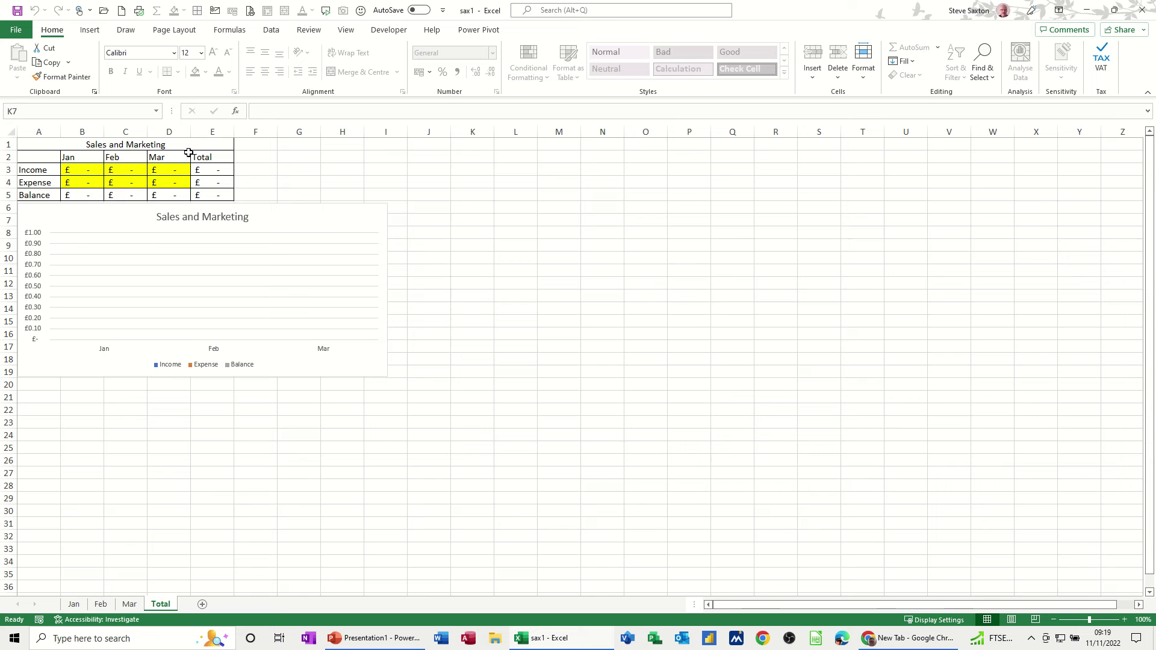
{"action": "double_click", "coordinate": [480, 219]}
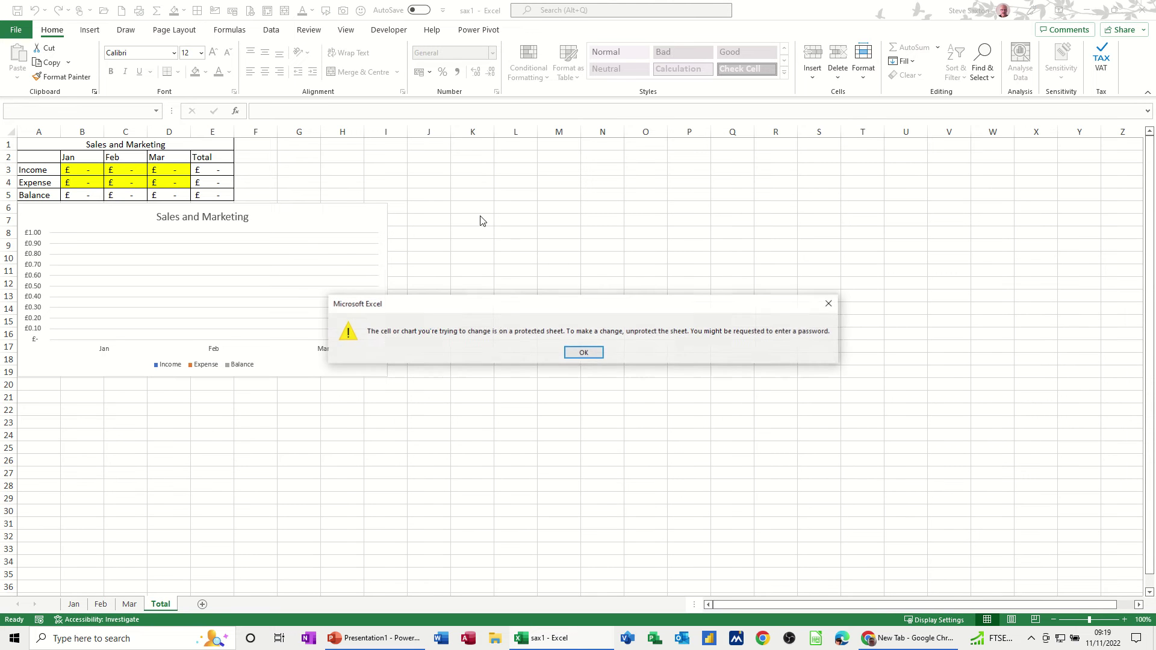
{"action": "left_click", "coordinate": [584, 351]}
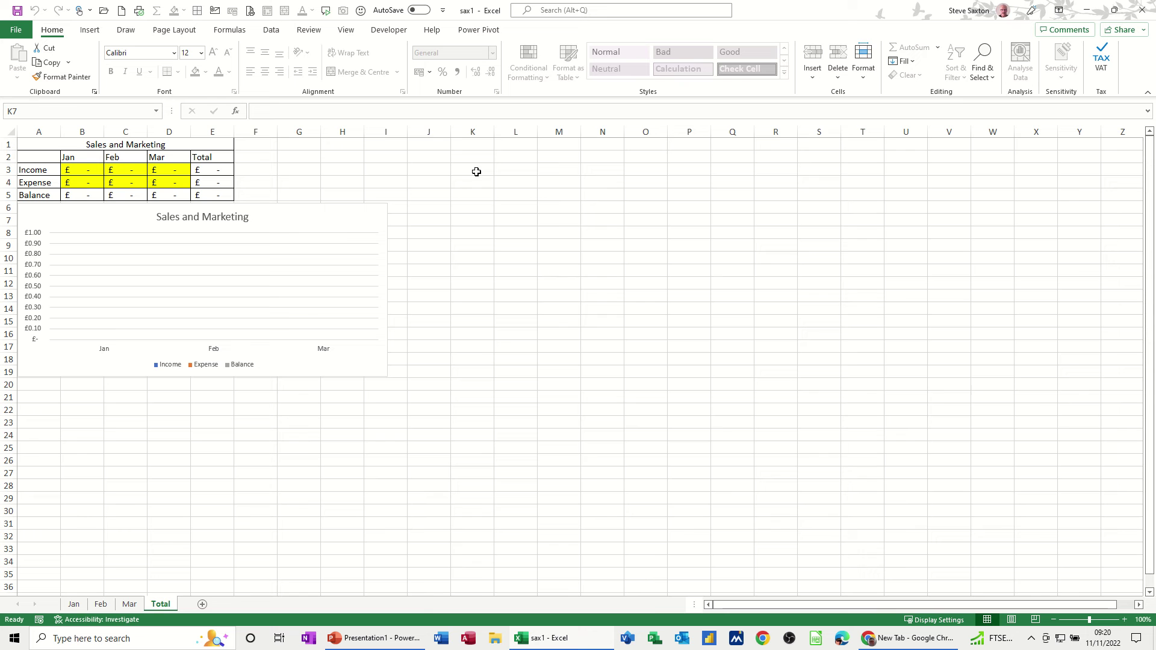
Unprotect Total and re-protect it with default permissions that allow cell selection
{"action": "left_click", "coordinate": [862, 80]}
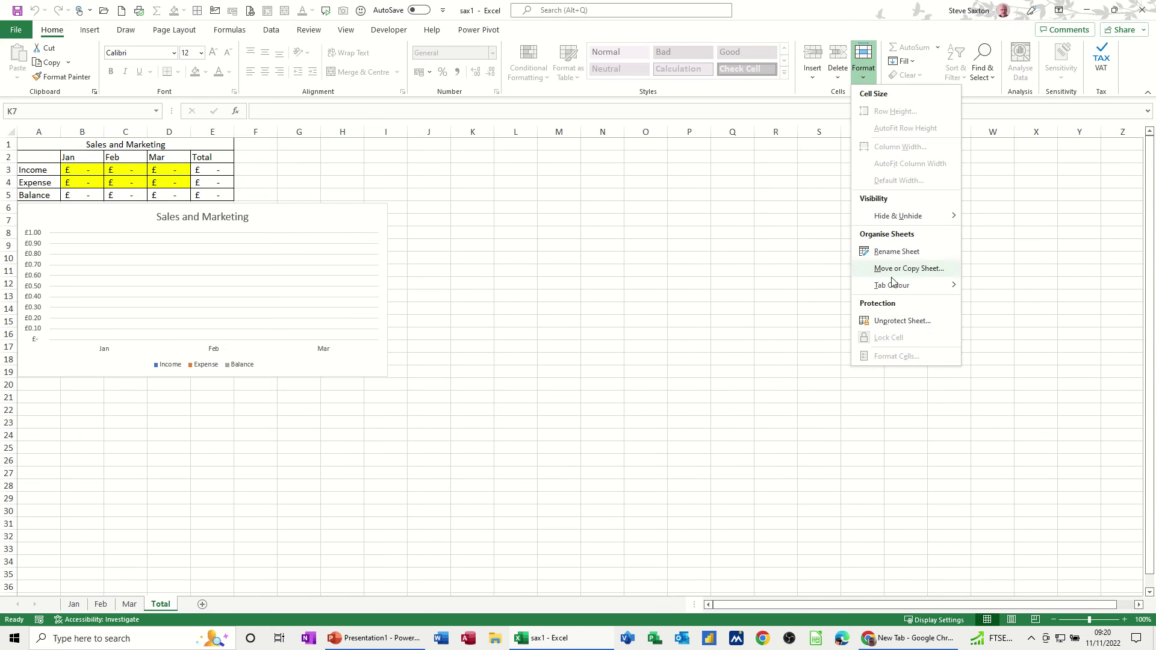
{"action": "left_click", "coordinate": [900, 320]}
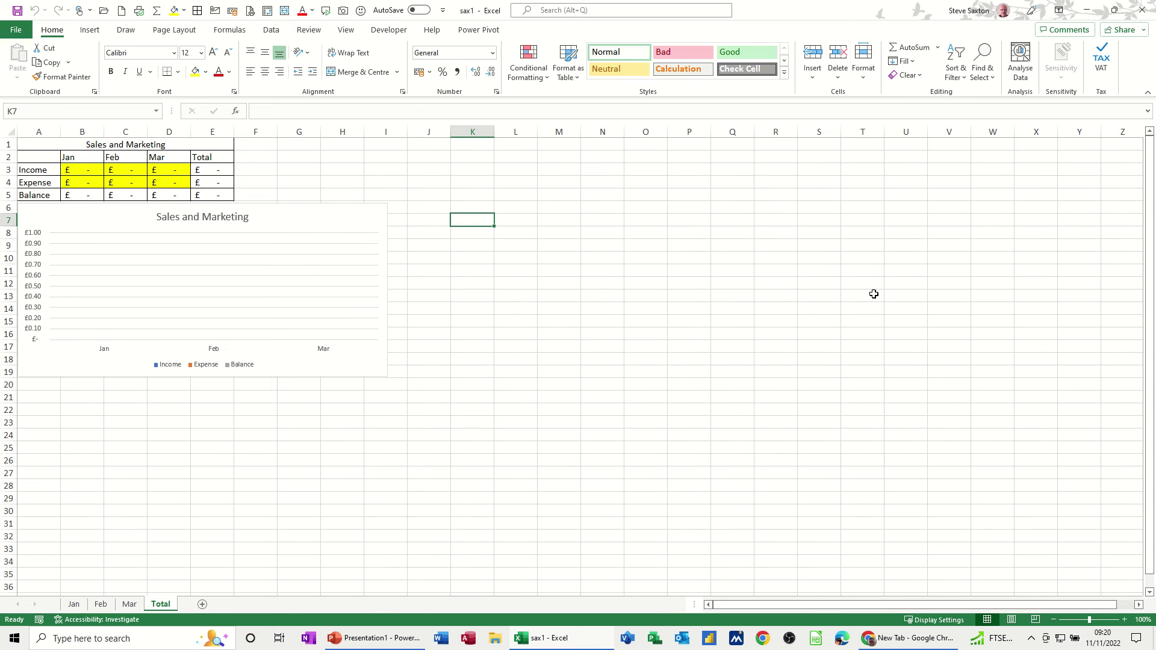
{"action": "left_click", "coordinate": [863, 68]}
{"action": "left_click", "coordinate": [897, 320]}
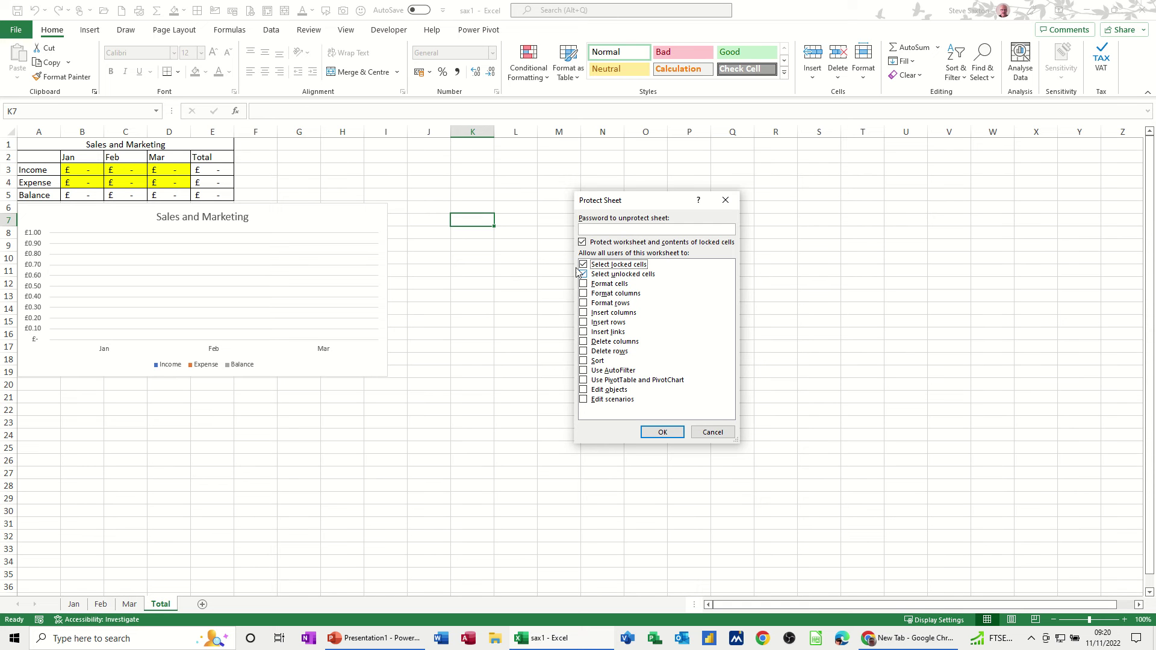
{"action": "left_click", "coordinate": [645, 433]}
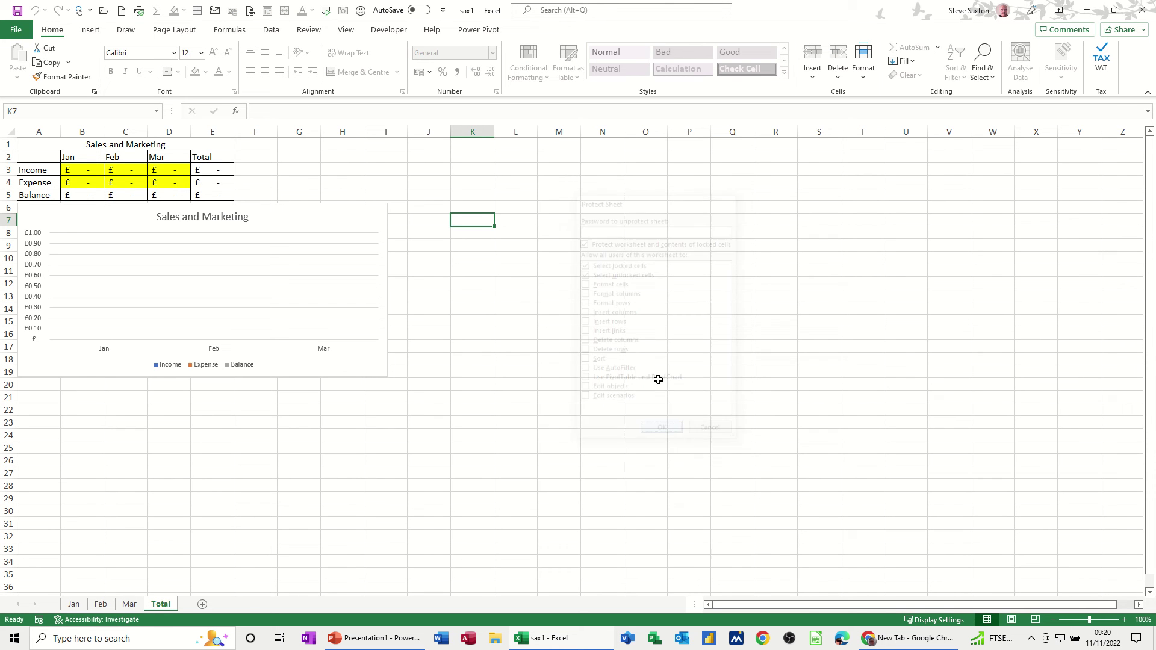
On the Jan sheet, select the Week 1 income cell B3
{"action": "left_click", "coordinate": [74, 604]}
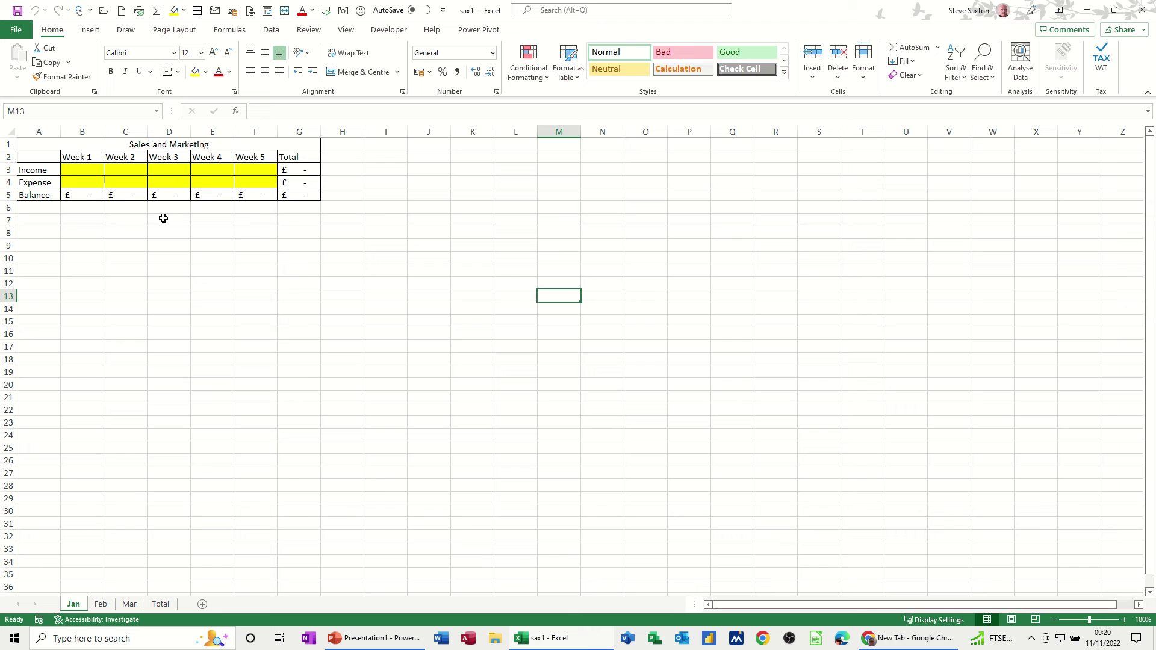
{"action": "left_click", "coordinate": [68, 170]}
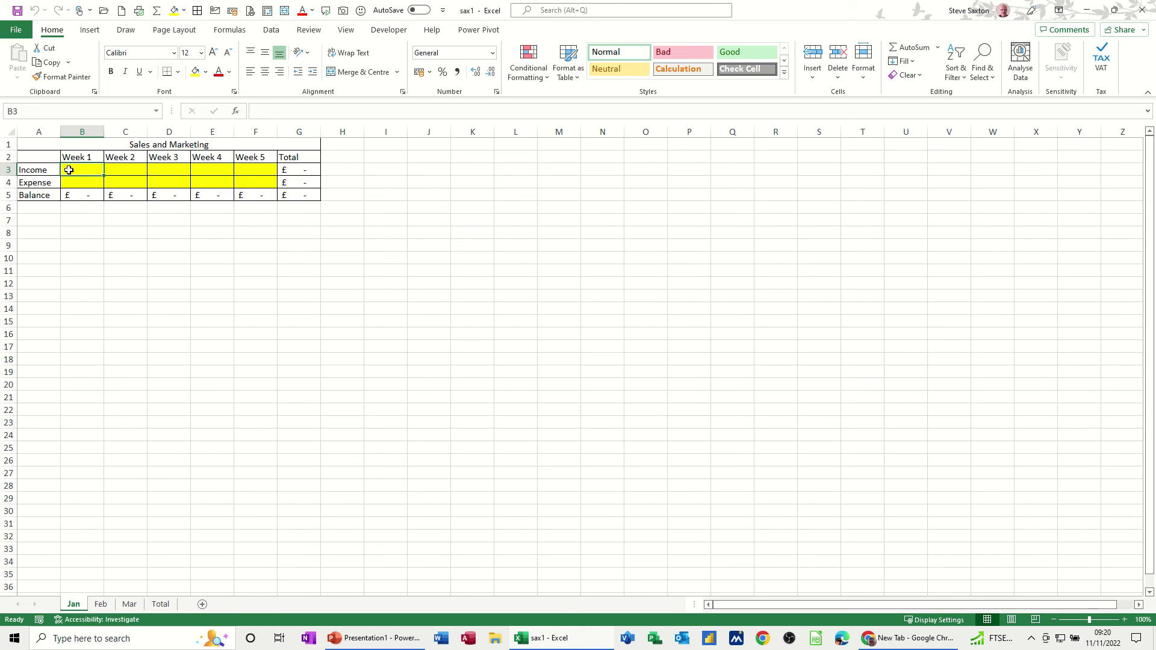
{"action": "left_click", "coordinate": [83, 182]}
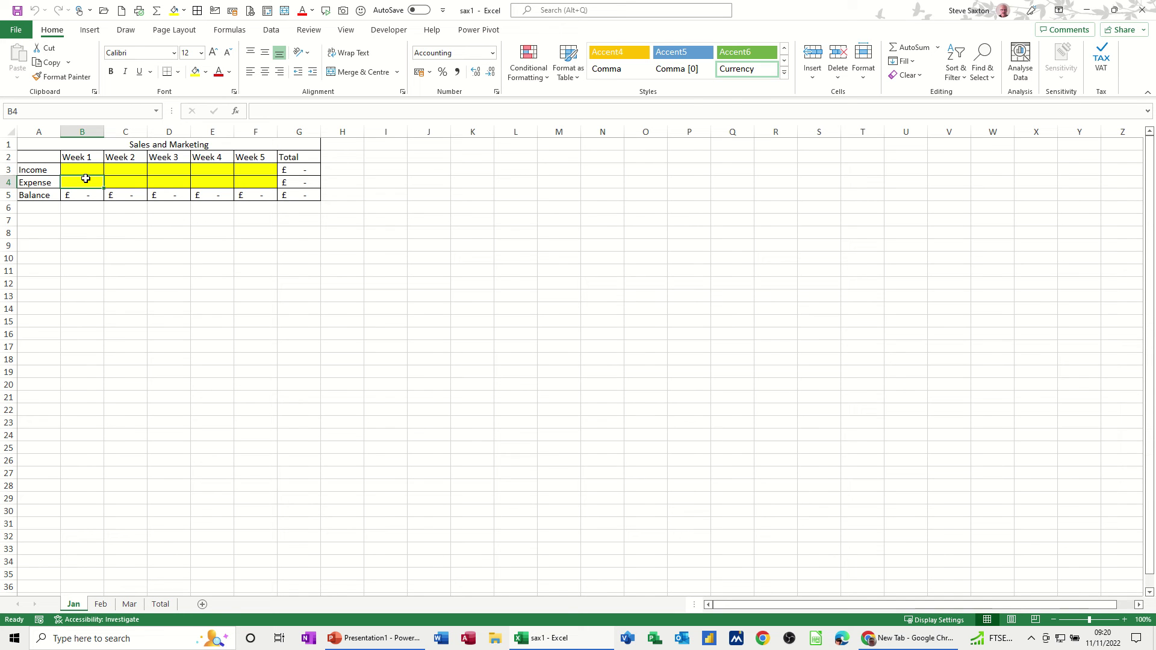
{"action": "key", "text": "Up"}
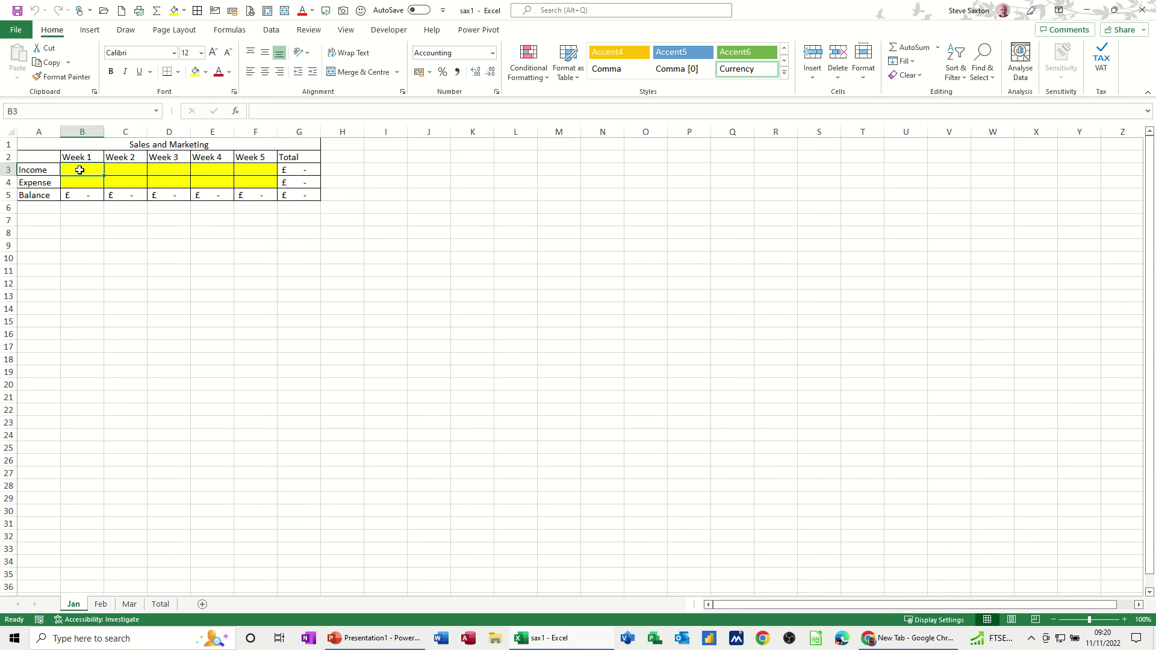
Unlock the Jan sheet's yellow input cells B3:F4 and protect the sheet
{"action": "left_click_drag", "start_coordinate": [79, 171], "coordinate": [257, 180]}
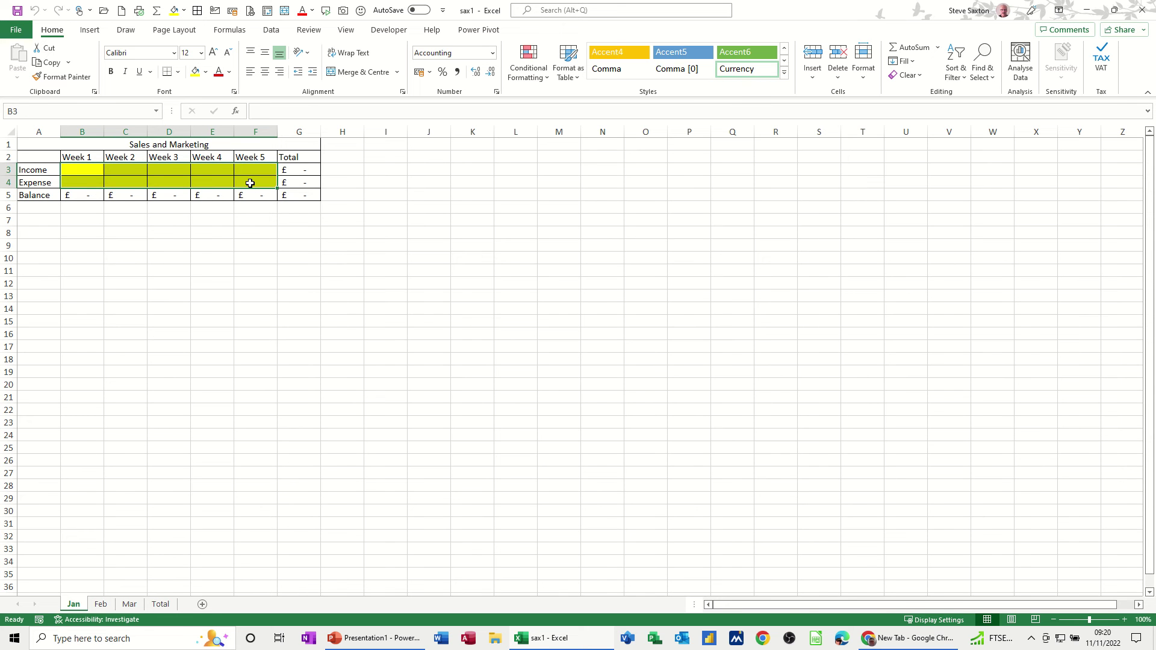
{"action": "left_click", "coordinate": [863, 72]}
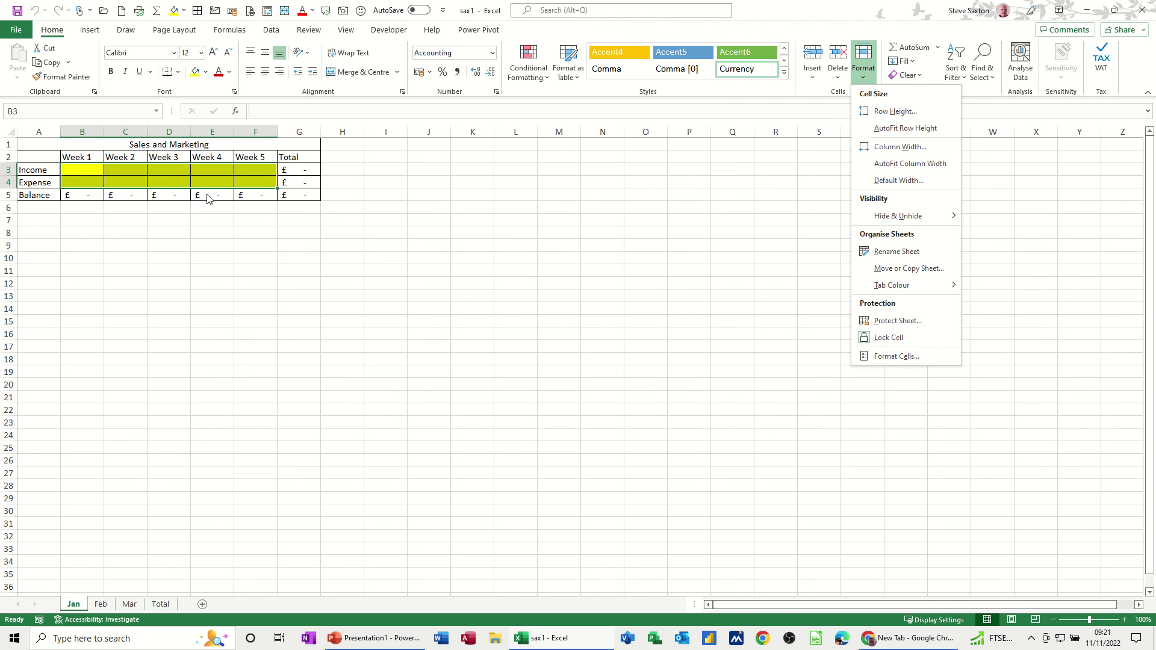
{"action": "left_click", "coordinate": [890, 338]}
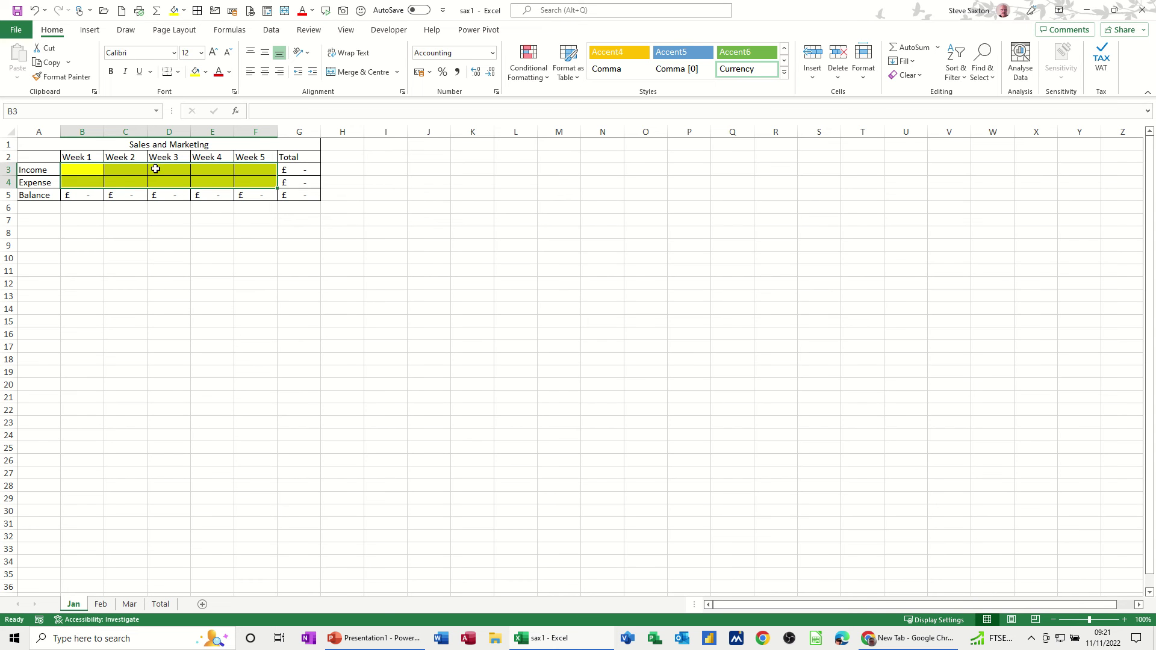
{"action": "left_click", "coordinate": [863, 65]}
{"action": "left_click", "coordinate": [886, 322]}
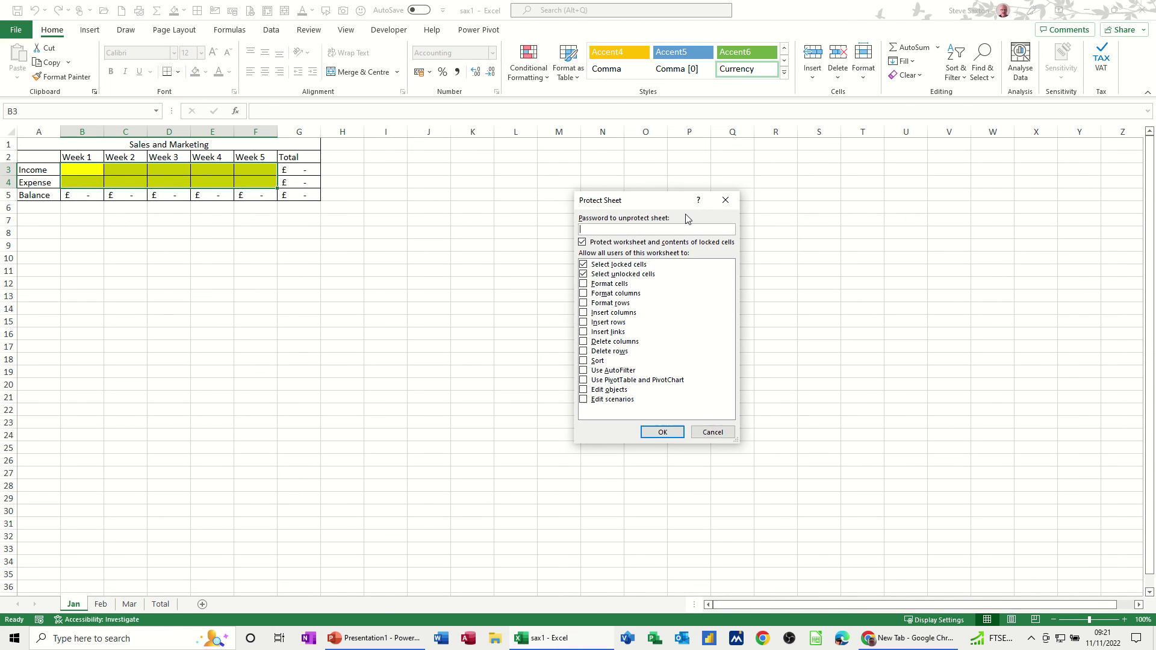
{"action": "left_click", "coordinate": [661, 433]}
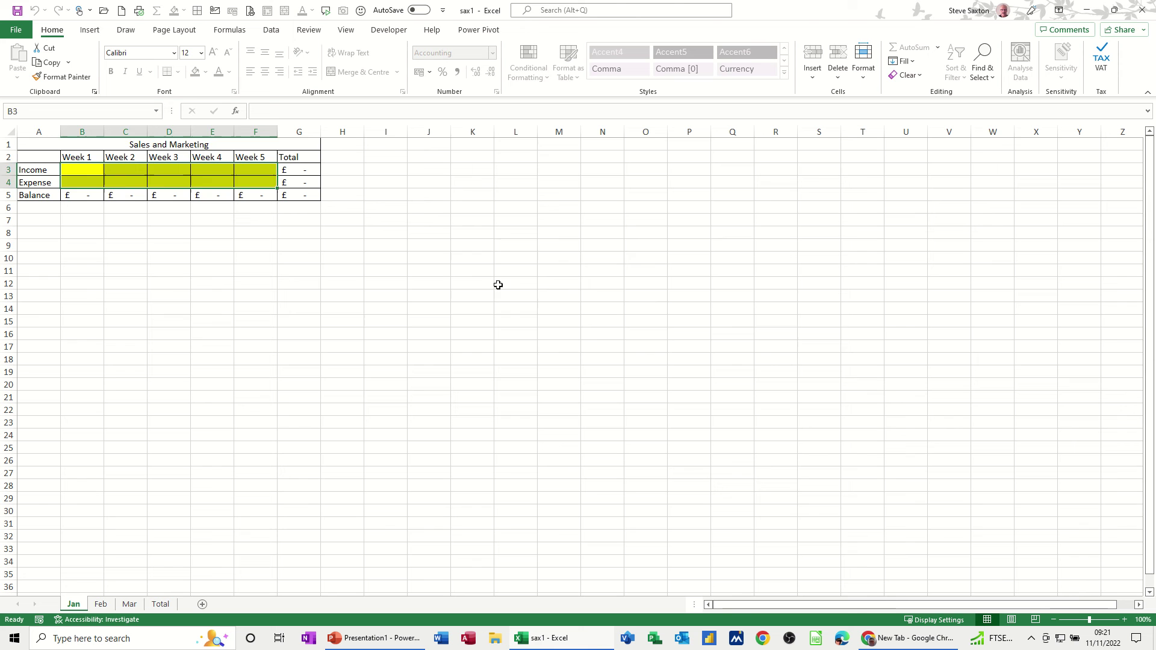
Confirm locked cells reject edits, then enter 23 in B3 and 45 in C4
{"action": "double_click", "coordinate": [515, 257]}
{"action": "left_click", "coordinate": [582, 352]}
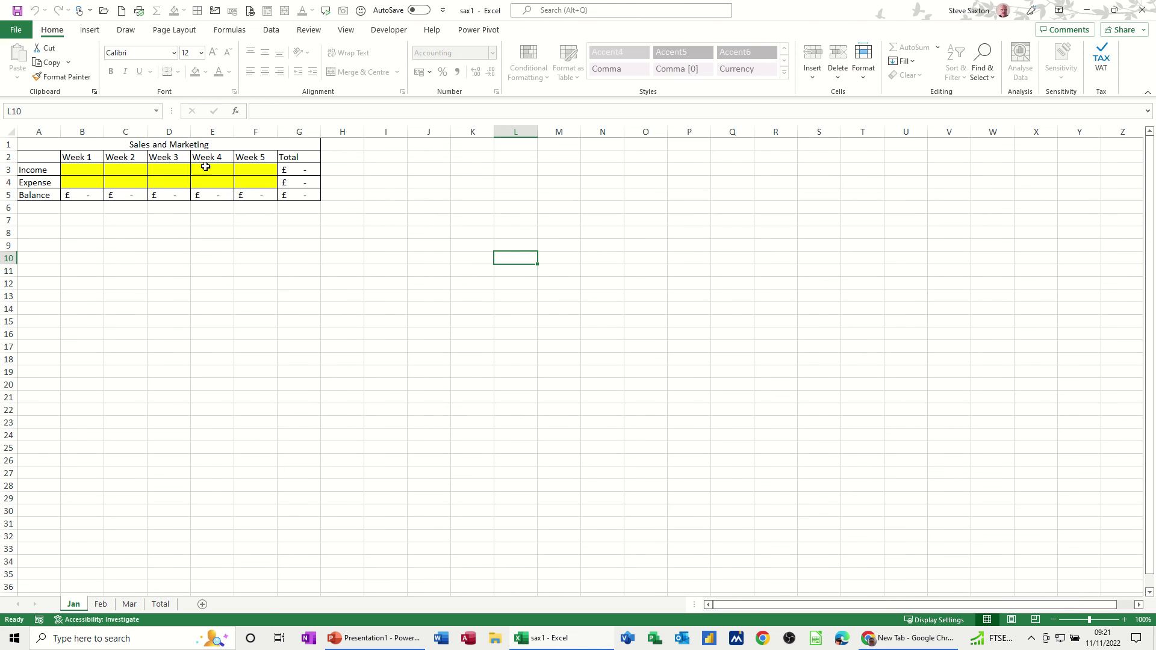
{"action": "left_click", "coordinate": [75, 172]}
{"action": "type", "text": "23"}
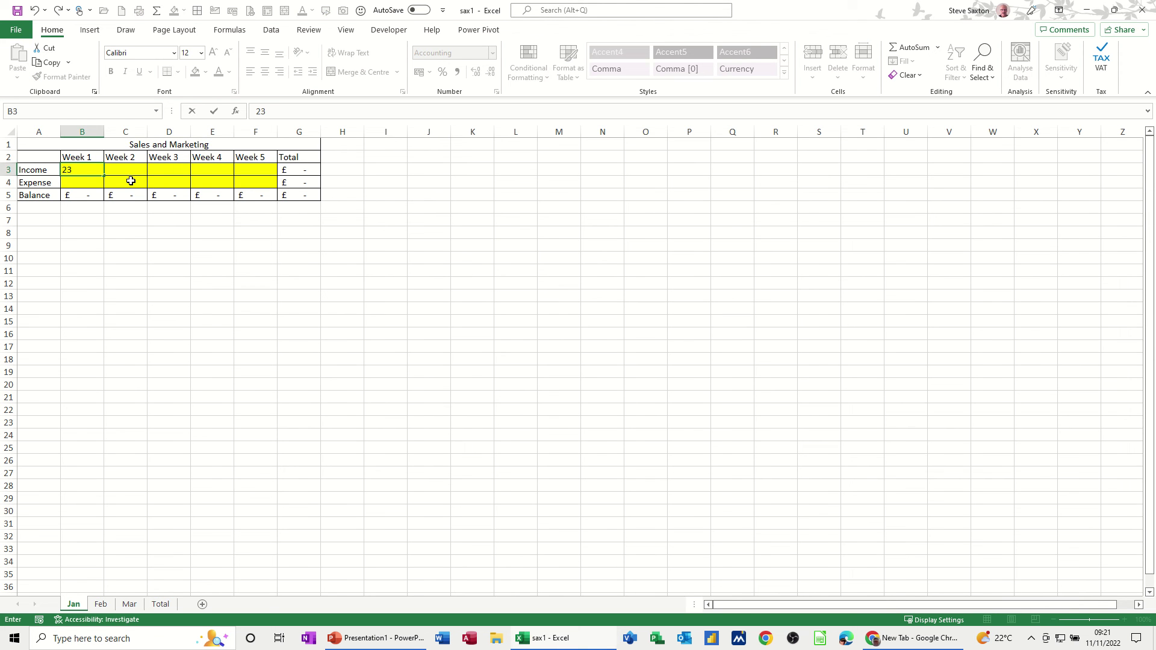
{"action": "left_click", "coordinate": [130, 180]}
{"action": "type", "text": "45"}
{"action": "left_click", "coordinate": [205, 247]}
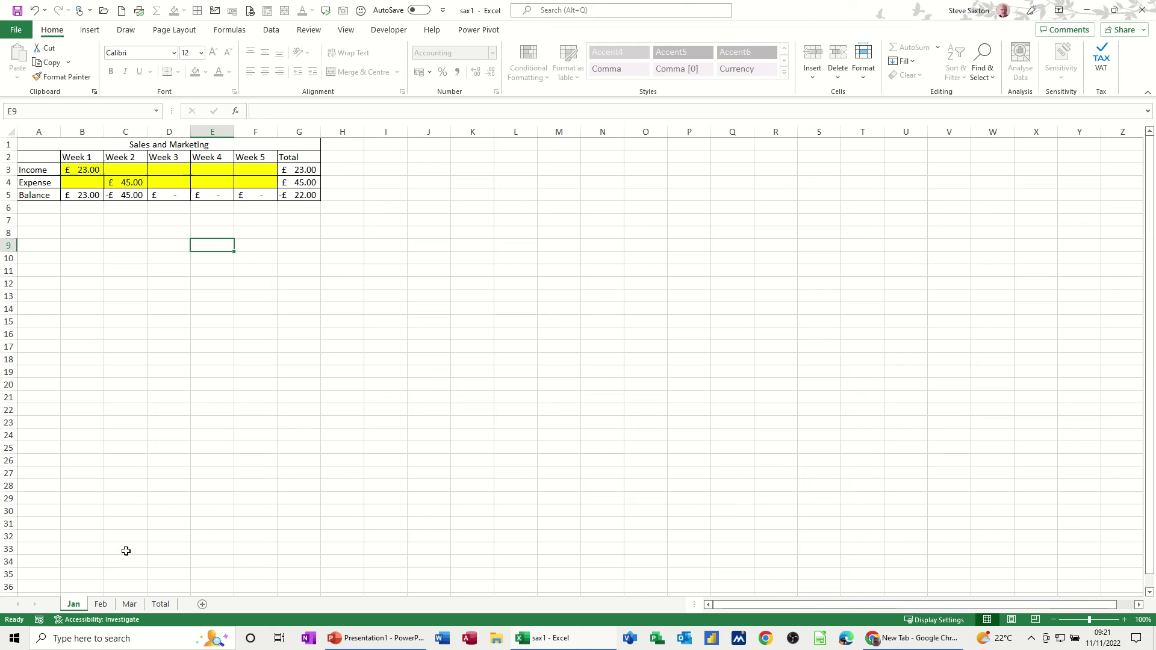
Switch to Feb and select its yellow input cells B3:F4
{"action": "left_click", "coordinate": [101, 604]}
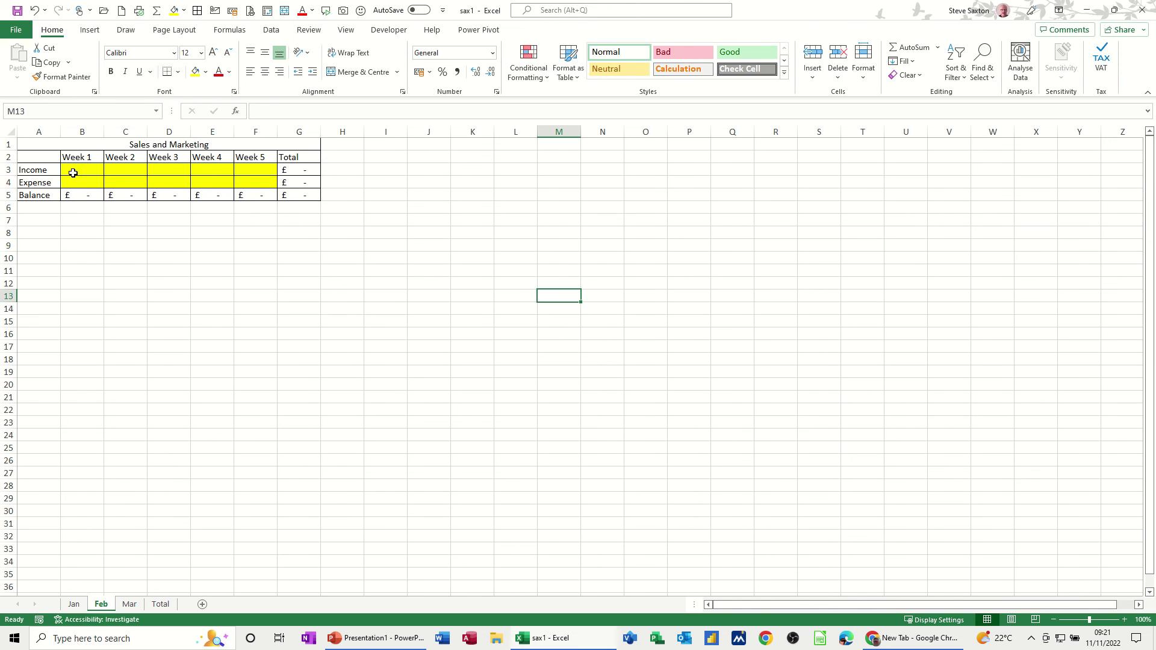
{"action": "left_click_drag", "start_coordinate": [73, 172], "coordinate": [245, 176]}
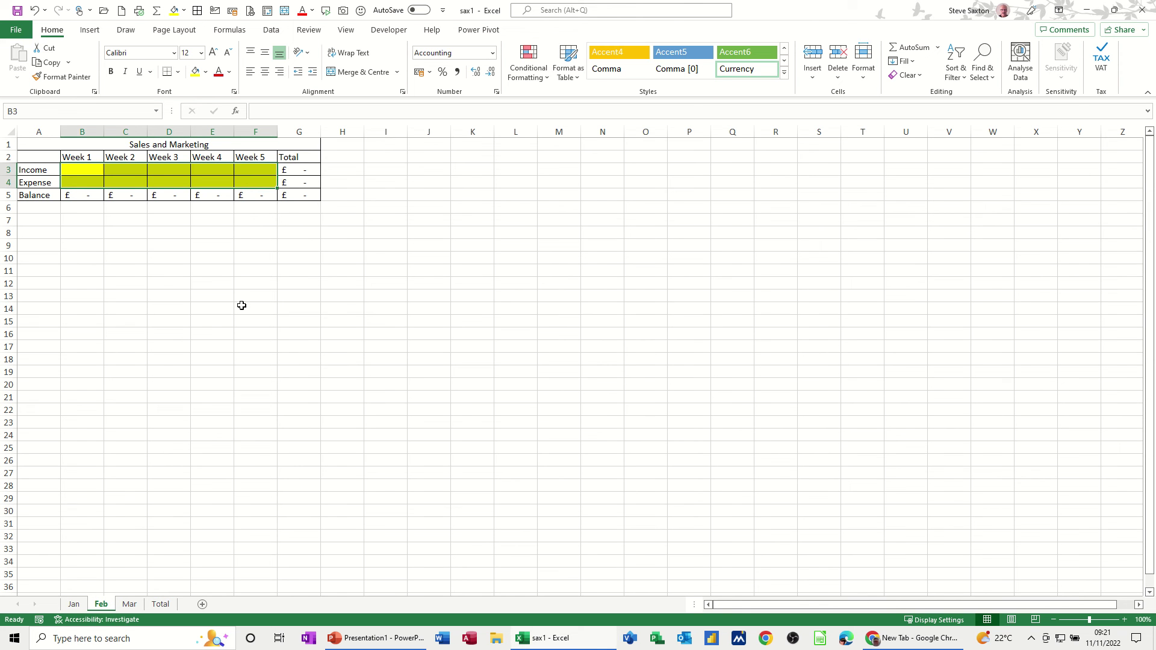
{"action": "left_click_drag", "start_coordinate": [224, 307], "coordinate": [350, 355]}
{"action": "left_click_drag", "start_coordinate": [542, 409], "coordinate": [648, 471], "text": "ctrl"}
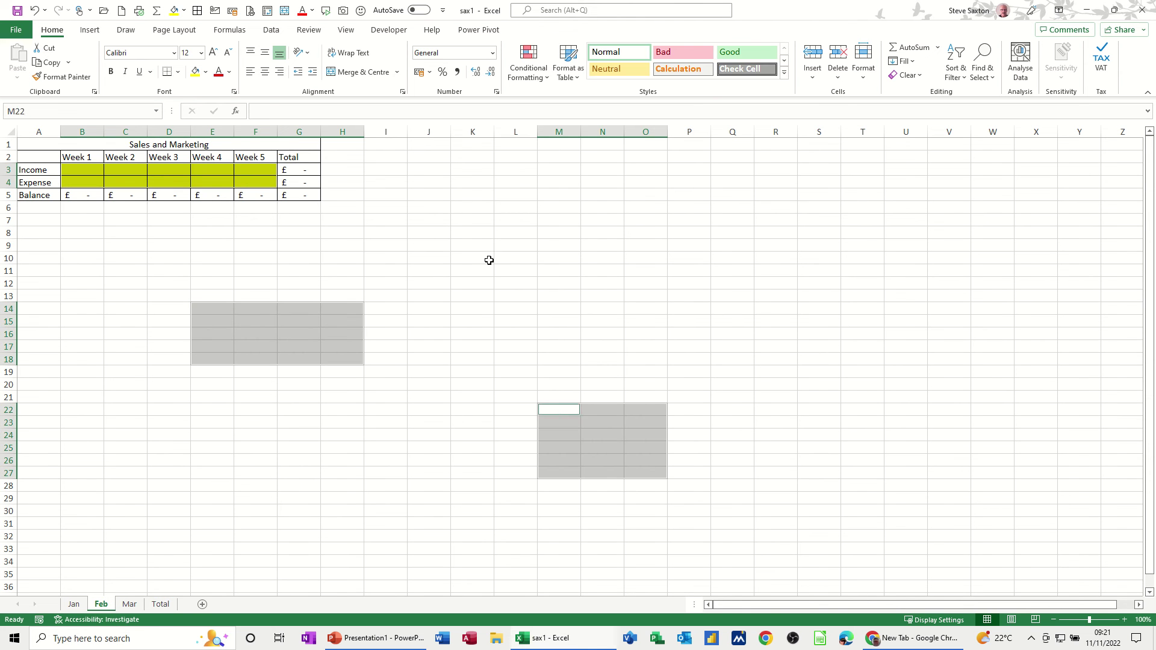
{"action": "left_click_drag", "start_coordinate": [468, 206], "coordinate": [570, 279], "text": "ctrl"}
{"action": "left_click", "coordinate": [242, 261]}
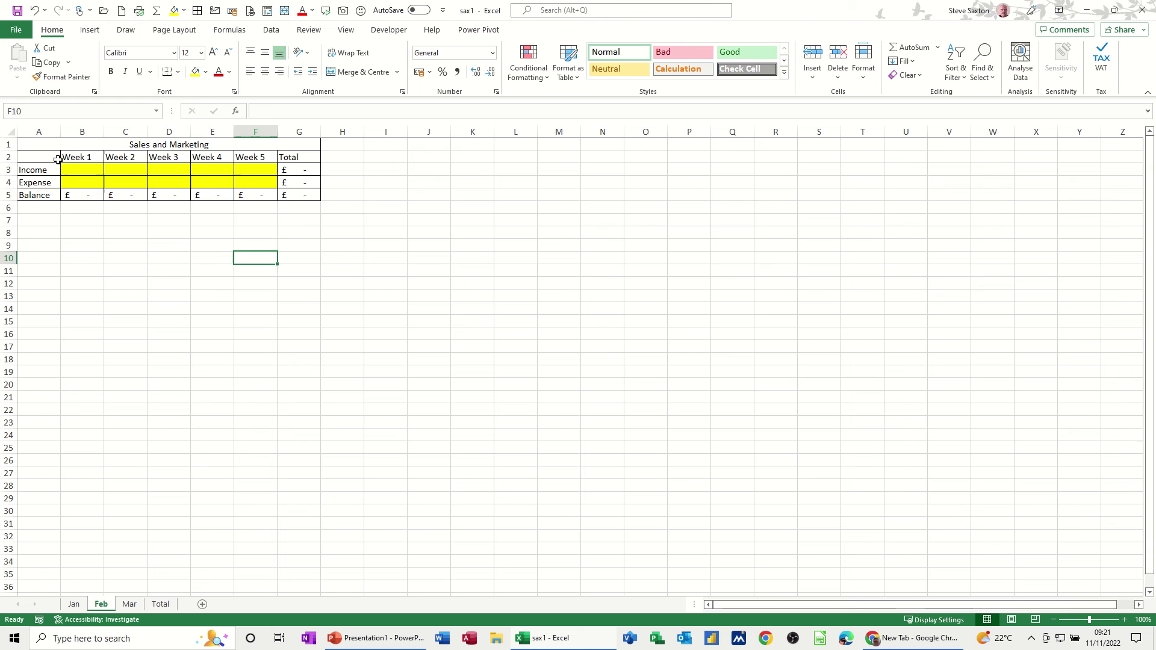
{"action": "left_click_drag", "start_coordinate": [67, 168], "coordinate": [250, 183]}
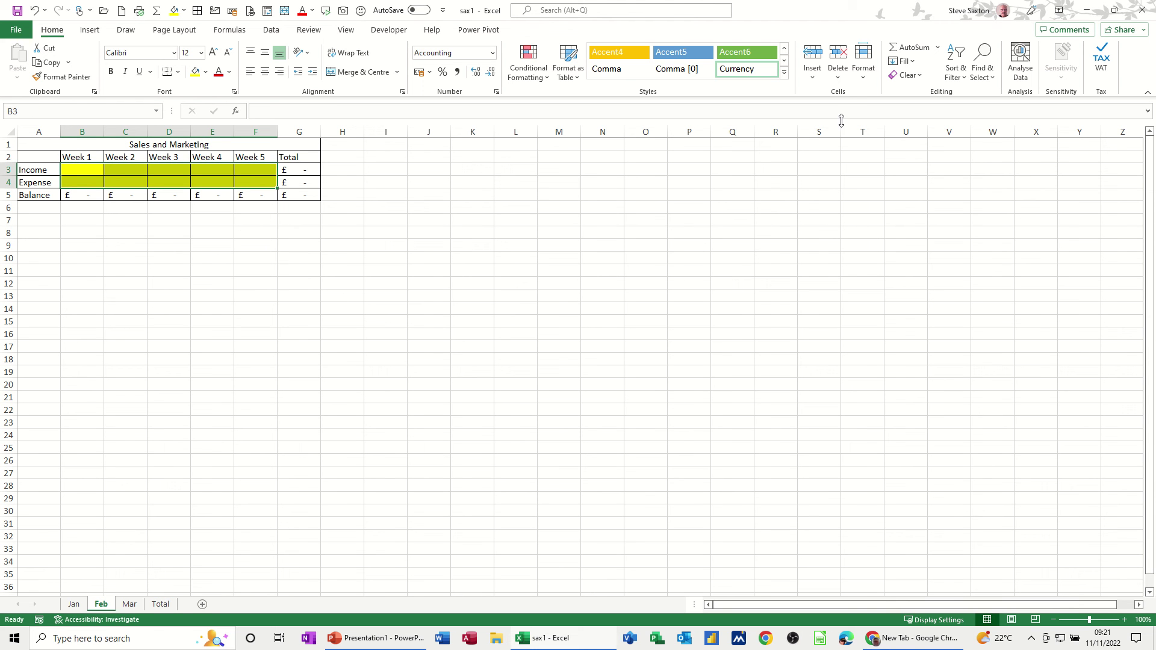
Unlock B3:F4 and protect the Feb sheet, confirming locked cells reject edits
{"action": "left_click", "coordinate": [865, 77]}
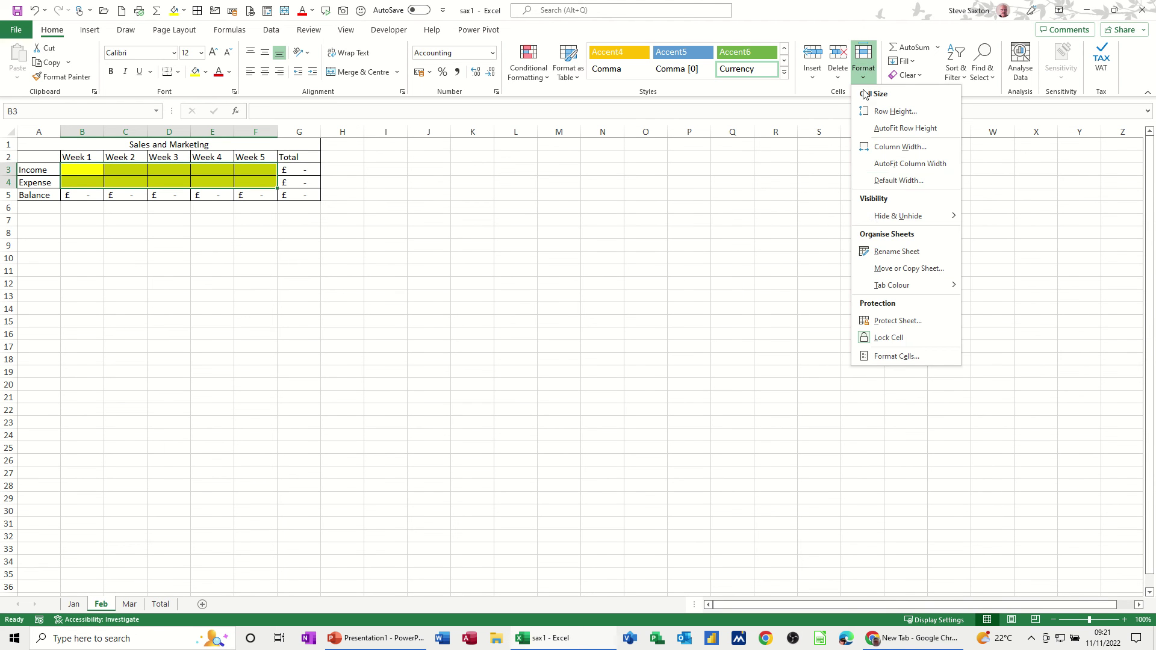
{"action": "left_click", "coordinate": [887, 342]}
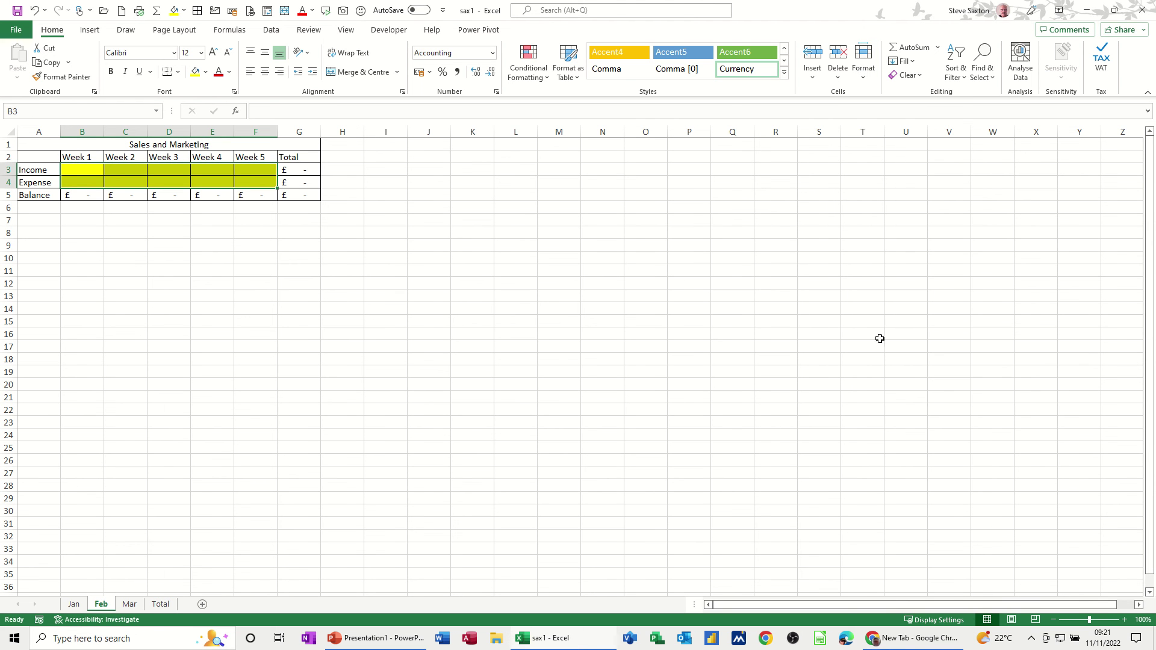
{"action": "left_click", "coordinate": [861, 72]}
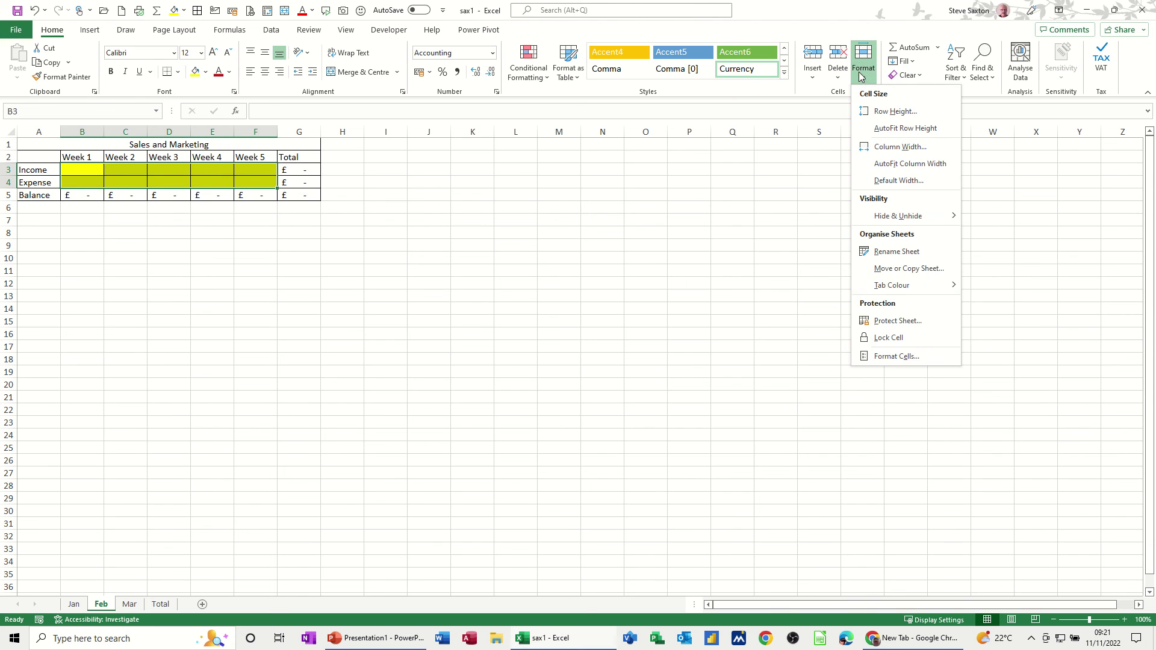
{"action": "left_click", "coordinate": [872, 322]}
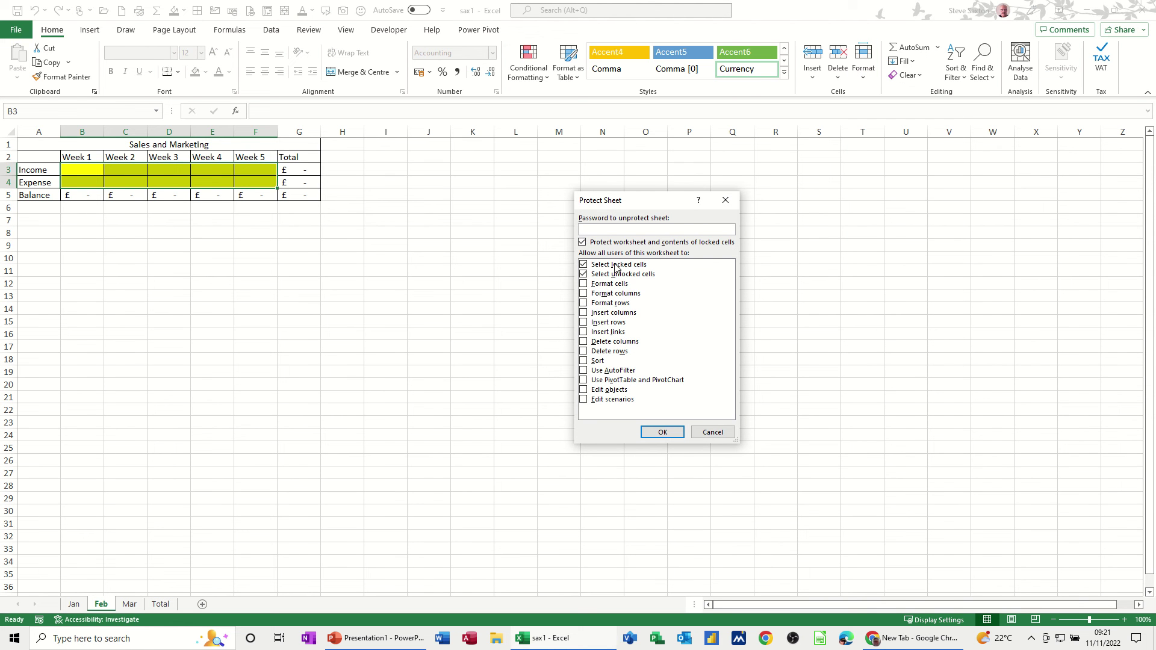
{"action": "left_click", "coordinate": [661, 432]}
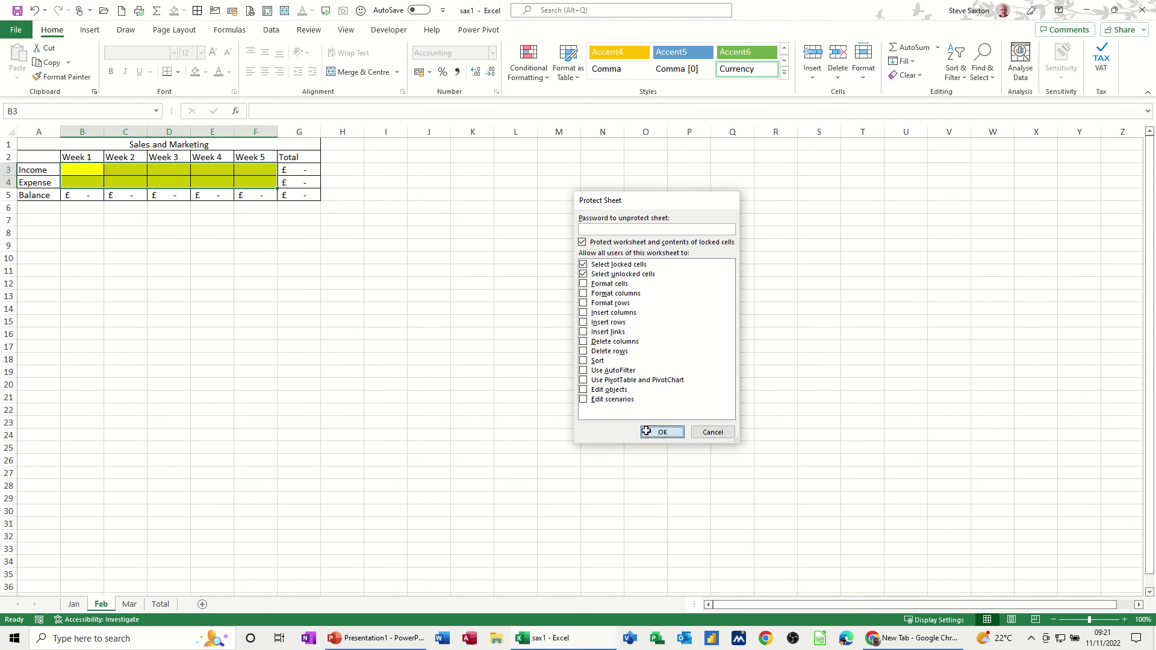
{"action": "double_click", "coordinate": [439, 278]}
{"action": "left_click", "coordinate": [583, 352]}
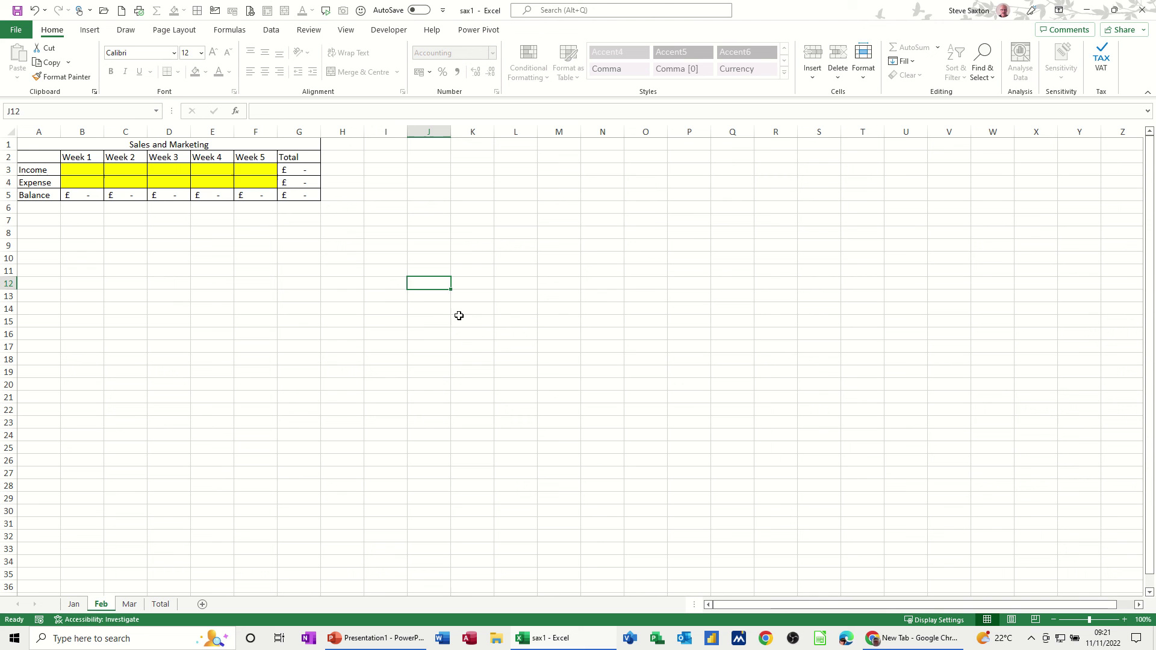
Enter Week 5 income 4 in F3 and expense 55 in F4
{"action": "left_click", "coordinate": [242, 169]}
{"action": "type", "text": "4"}
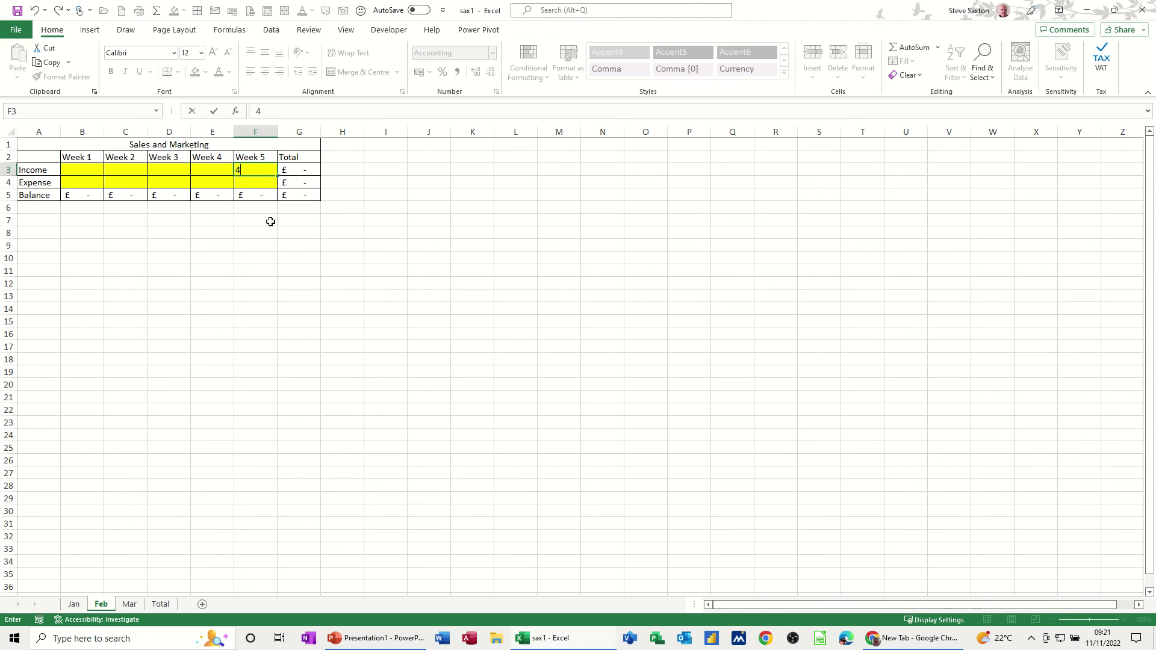
{"action": "left_click", "coordinate": [260, 189]}
{"action": "left_click", "coordinate": [260, 182]}
{"action": "type", "text": "55"}
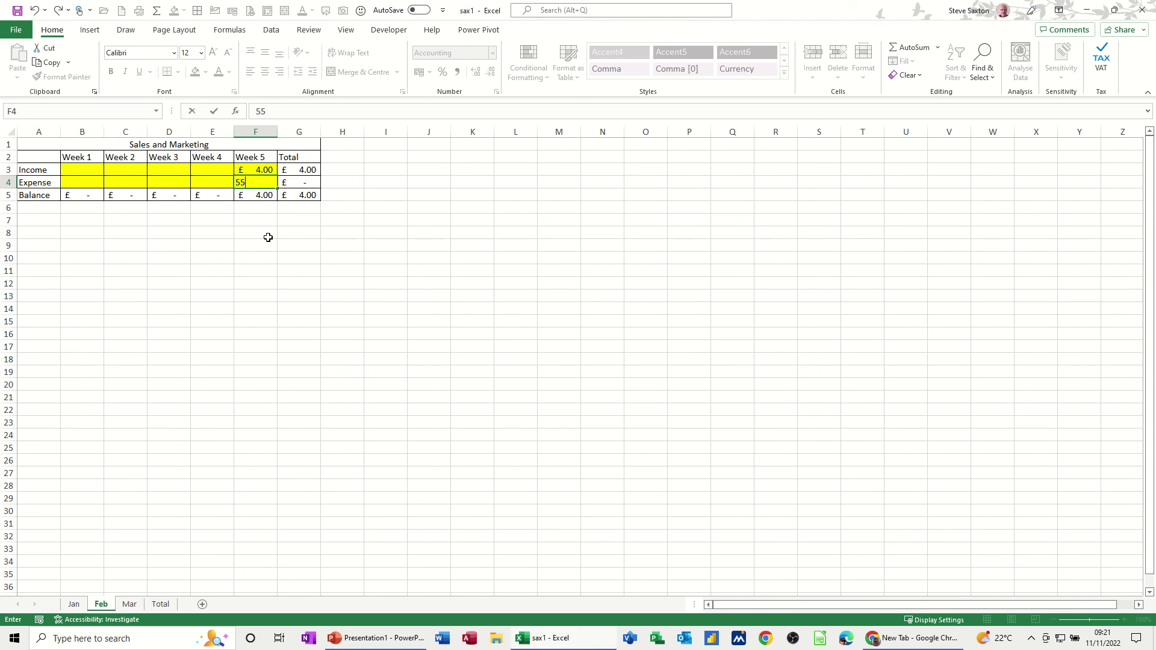
{"action": "left_click", "coordinate": [277, 273]}
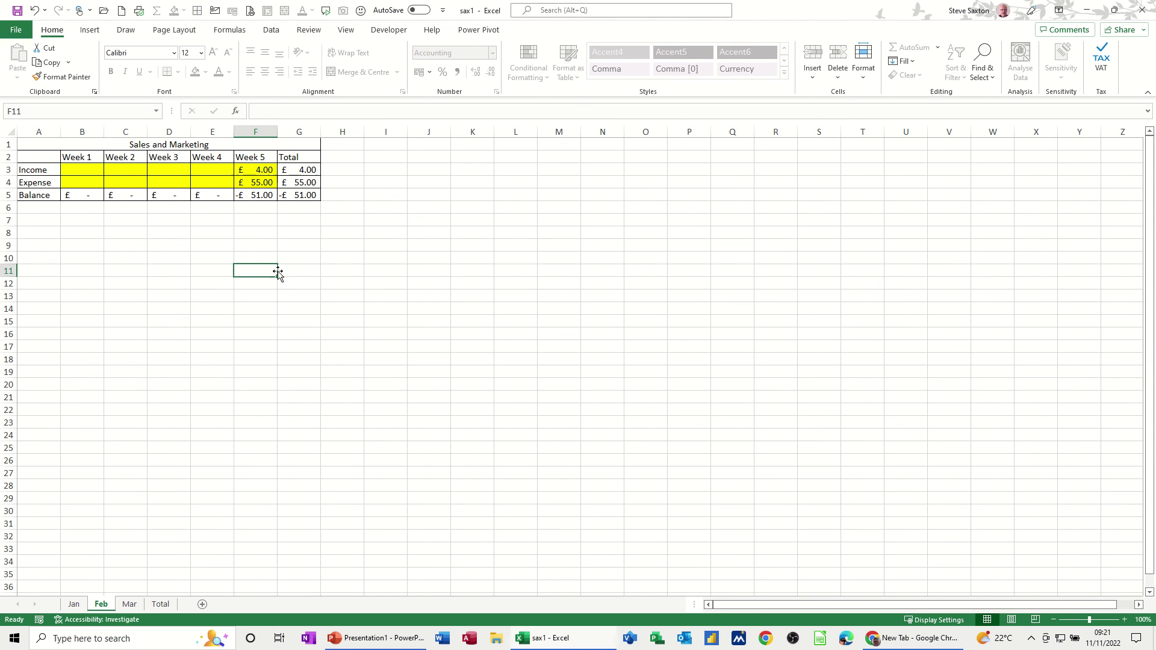
On Mar, unlock the yellow input cells B3:F4 and protect the sheet
{"action": "left_click", "coordinate": [130, 604]}
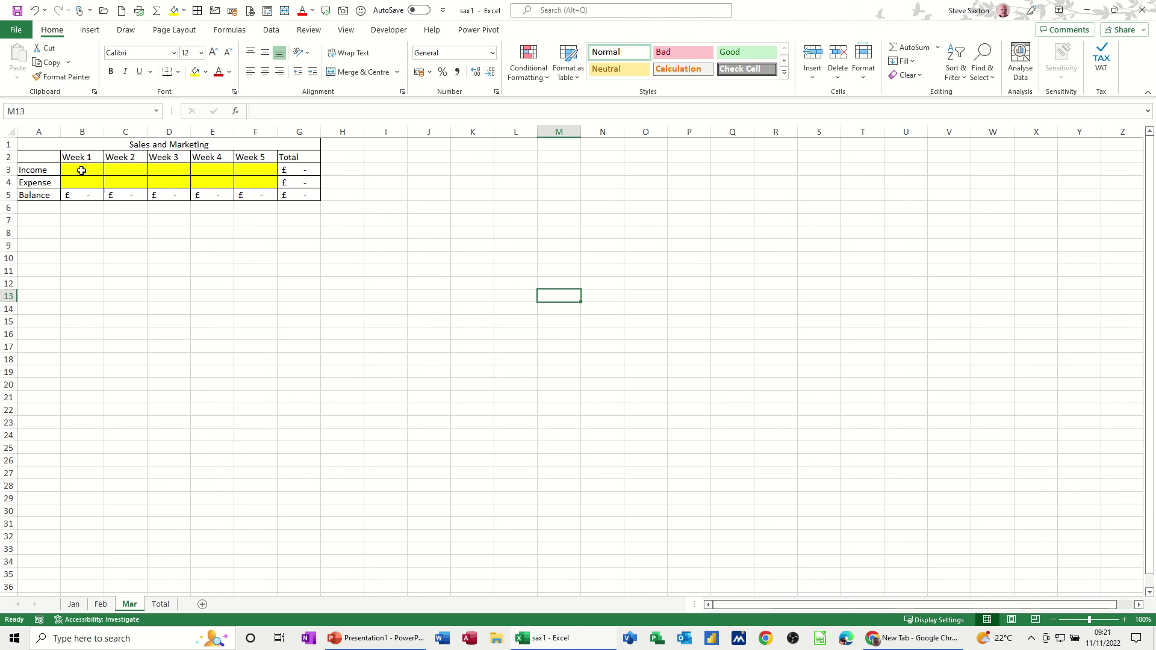
{"action": "left_click_drag", "start_coordinate": [85, 177], "coordinate": [241, 184]}
{"action": "left_click", "coordinate": [865, 67]}
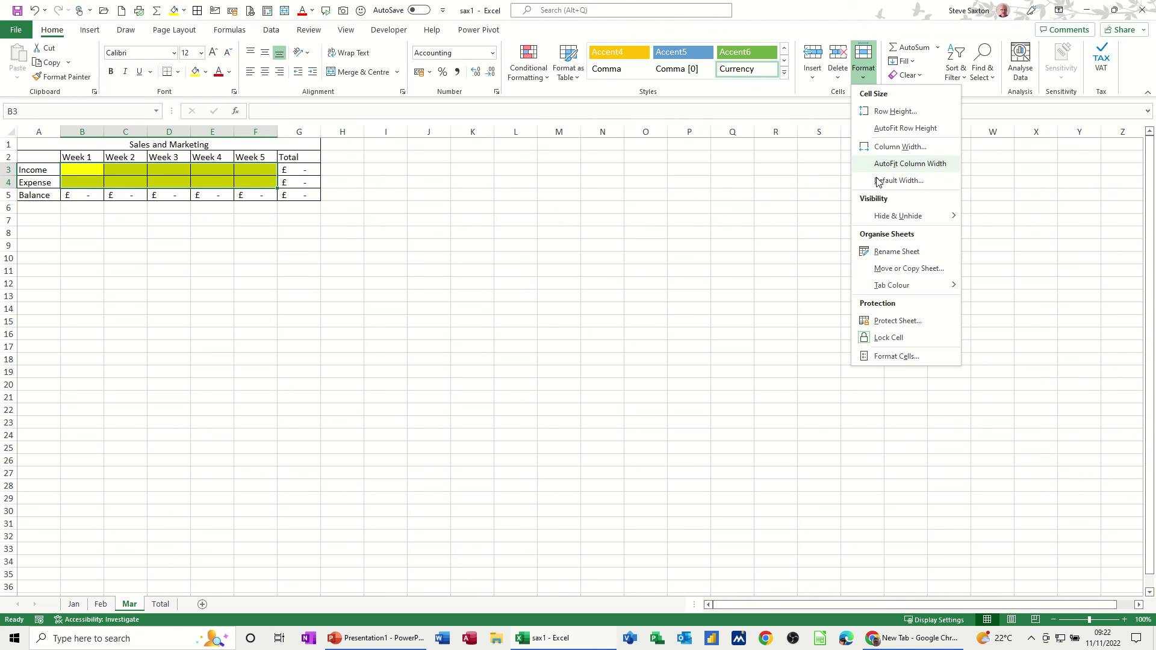
{"action": "left_click", "coordinate": [884, 339]}
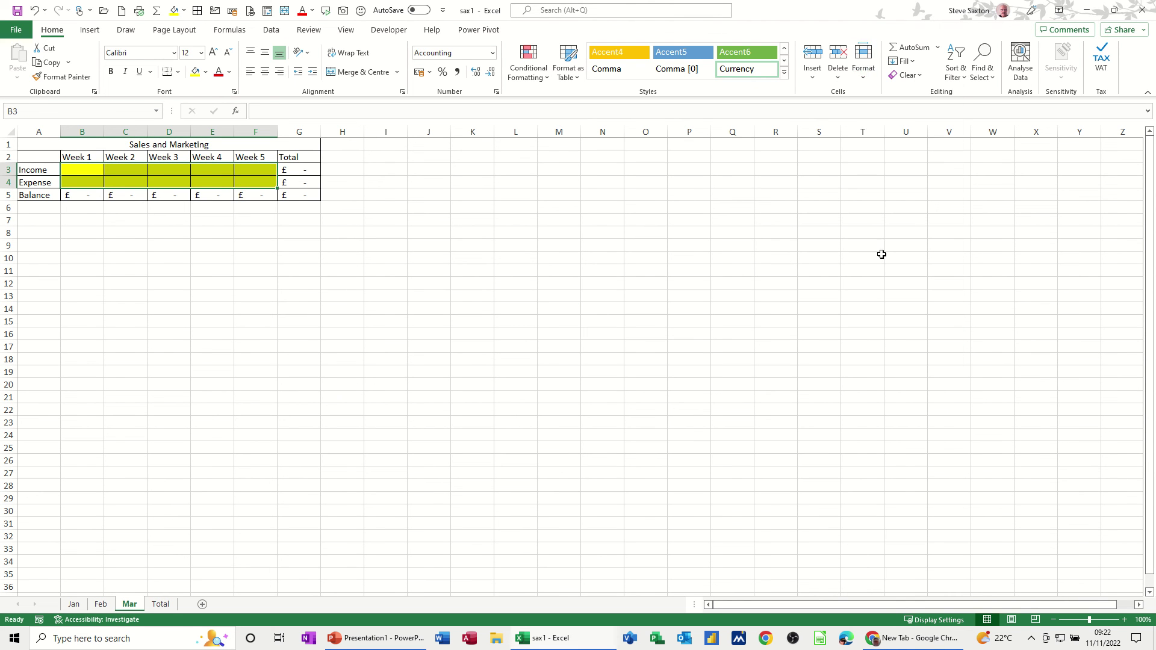
{"action": "left_click", "coordinate": [864, 71]}
{"action": "left_click", "coordinate": [892, 321]}
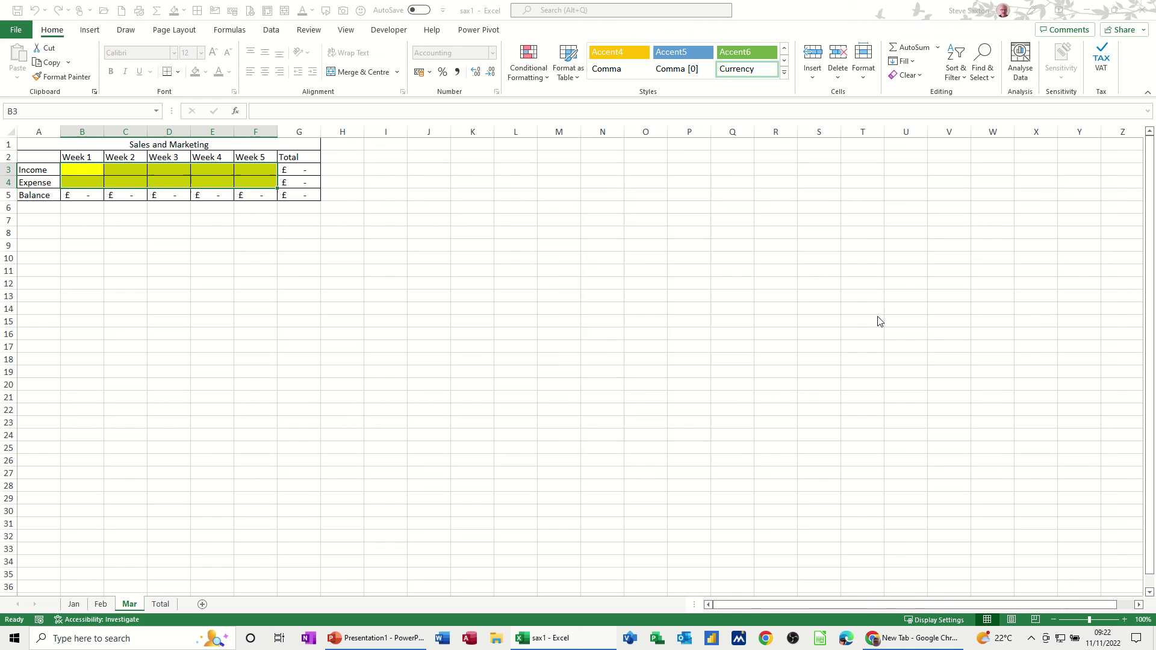
{"action": "left_click", "coordinate": [663, 433]}
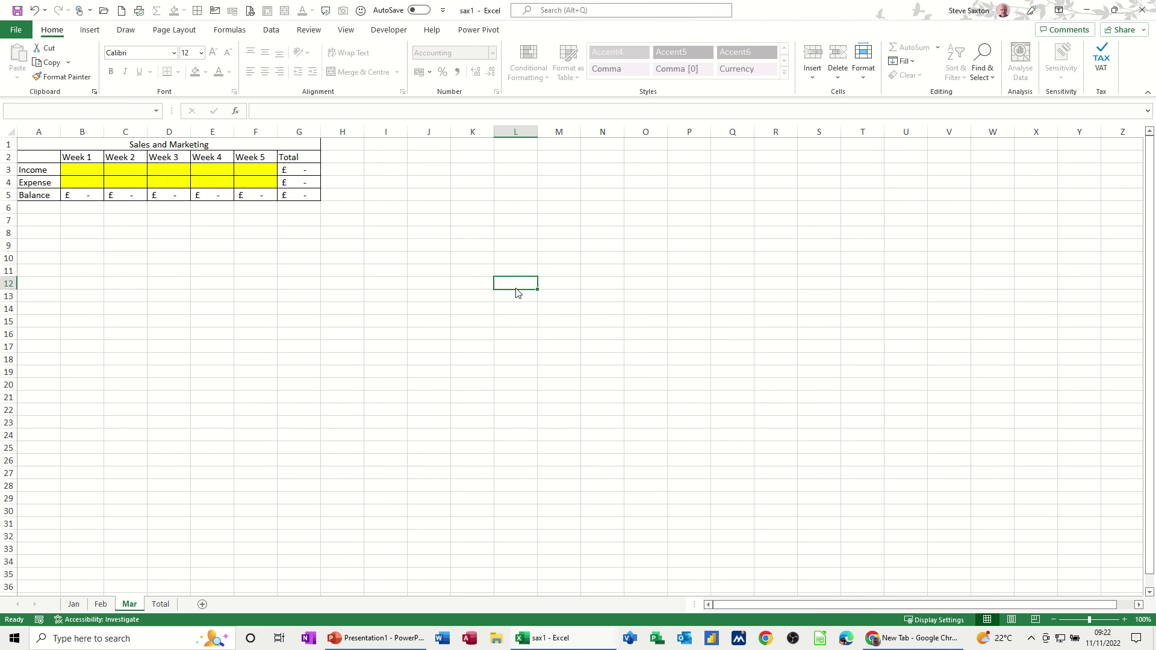
Confirm locked cells reject edits, then enter Week 3 values 4 in D3 and 5 in D4
{"action": "double_click", "coordinate": [516, 284]}
{"action": "left_click", "coordinate": [577, 354]}
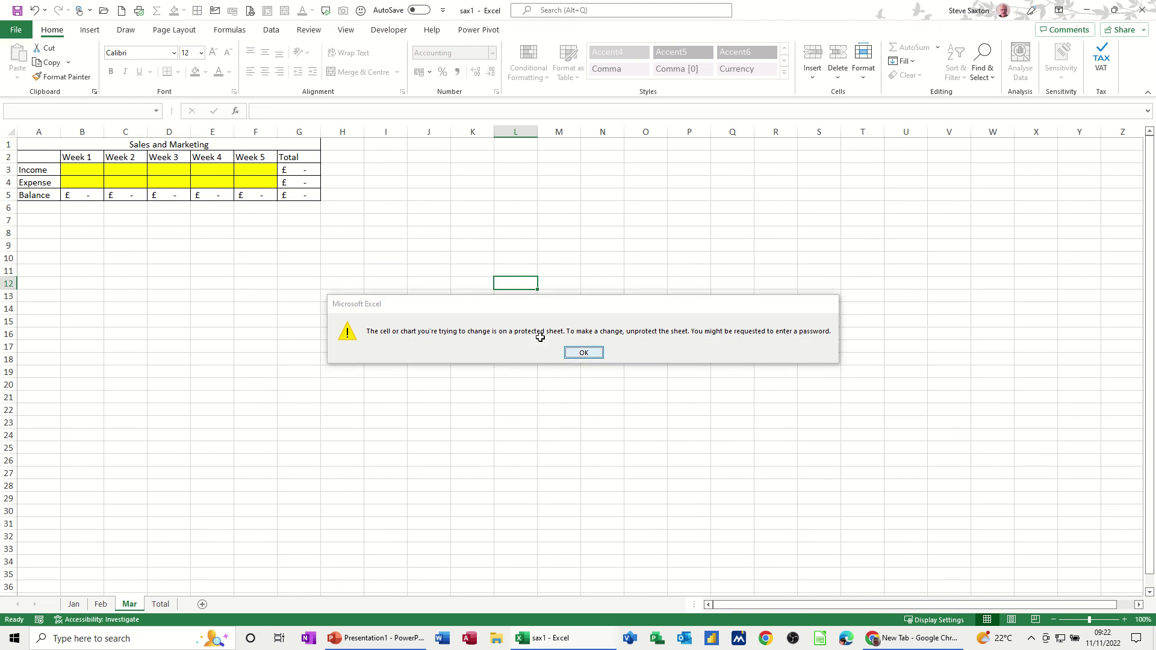
{"action": "left_click", "coordinate": [159, 175]}
{"action": "type", "text": "4"}
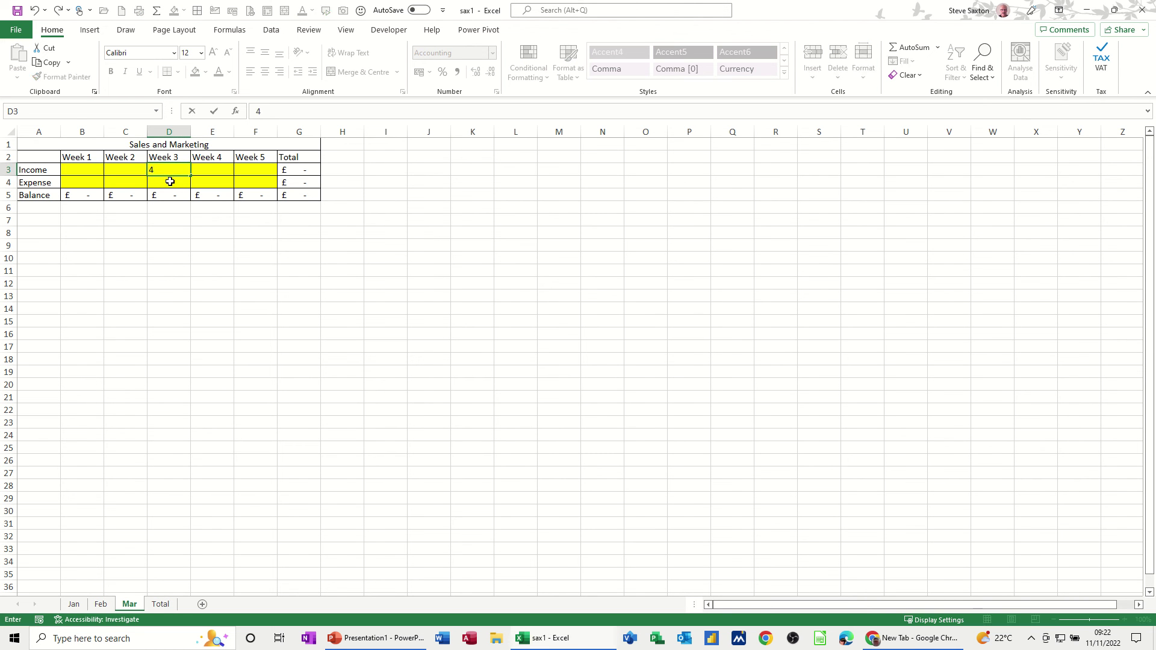
{"action": "key", "text": "Return"}
{"action": "type", "text": "5"}
{"action": "left_click", "coordinate": [206, 184]}
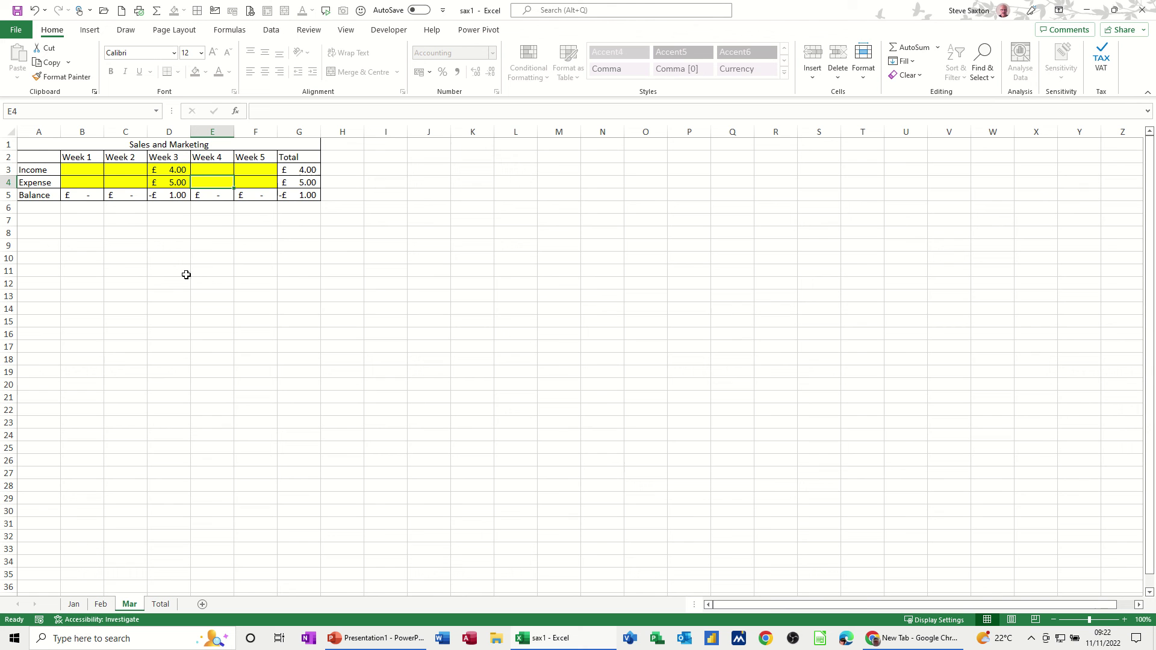
On the Total sheet, attempt to edit the chart and dismiss the protected-sheet warning
{"action": "left_click", "coordinate": [161, 605]}
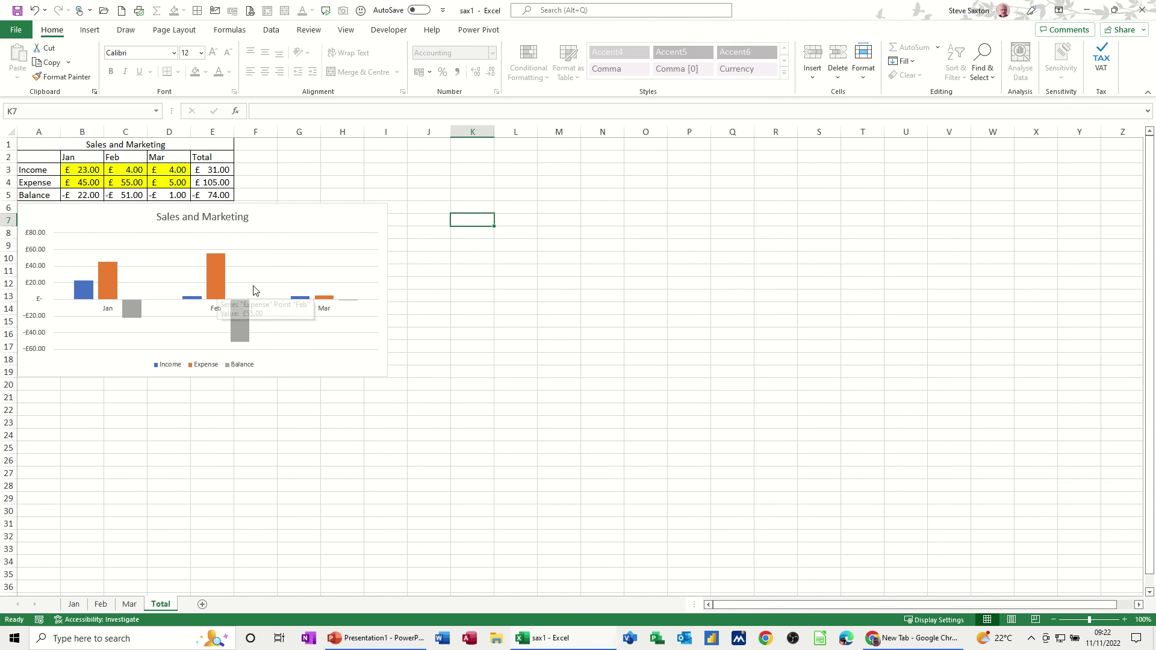
{"action": "double_click", "coordinate": [473, 228]}
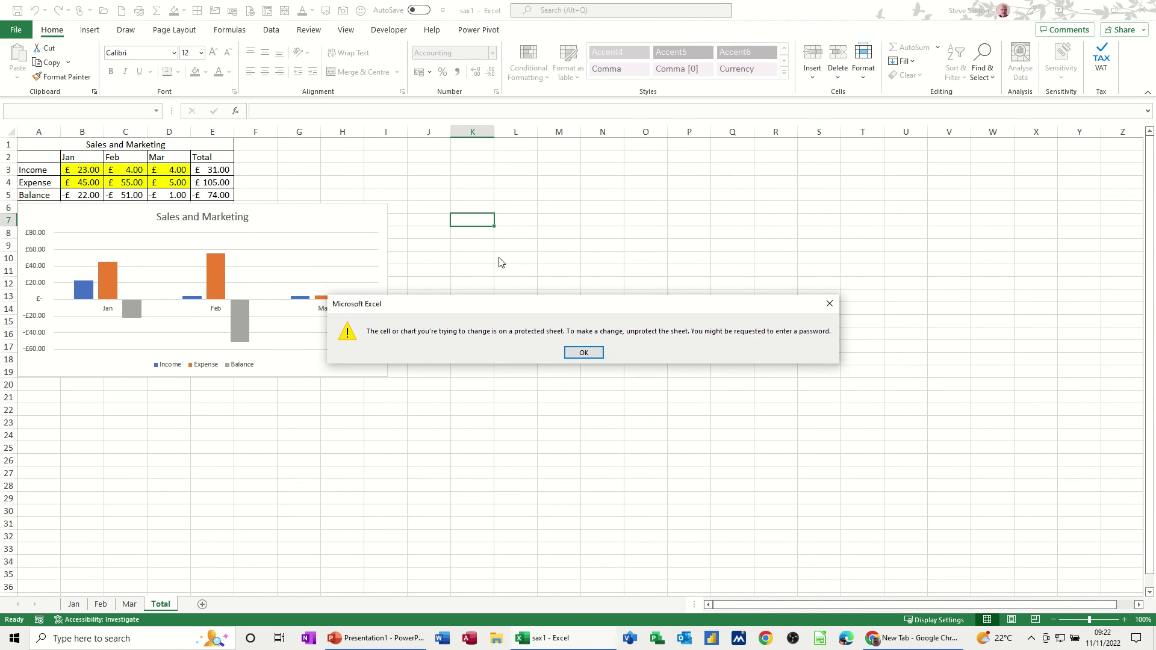
{"action": "left_click", "coordinate": [582, 355]}
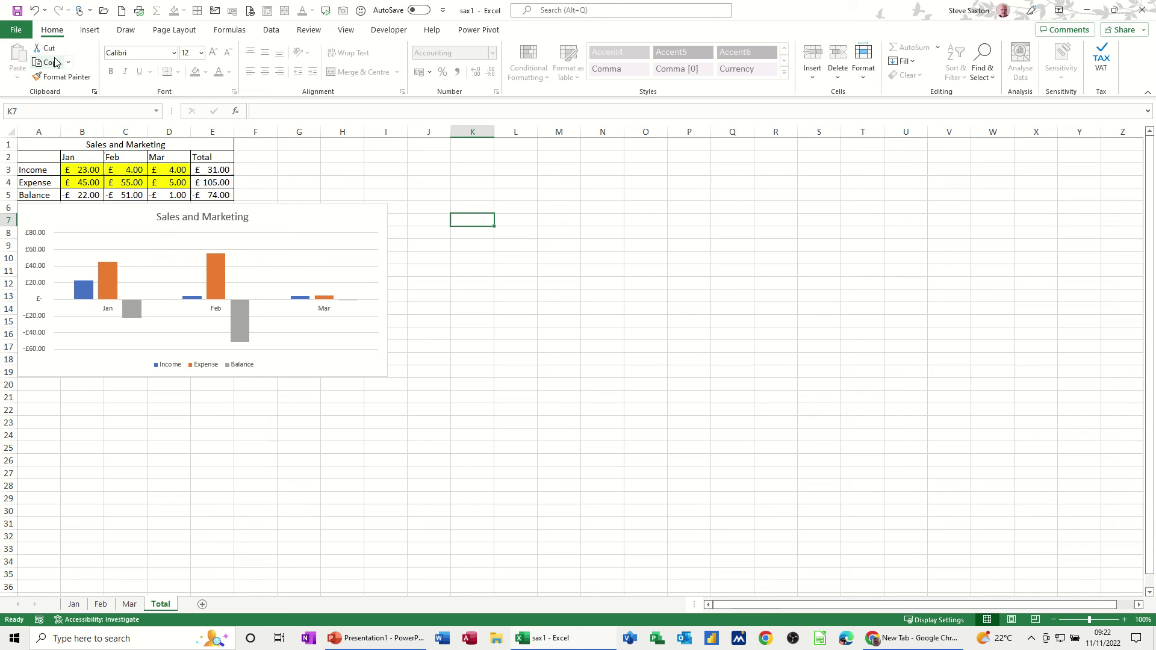
Reach the General Options password settings from the Save As dialog for sax1.xlsx
{"action": "left_click", "coordinate": [28, 33]}
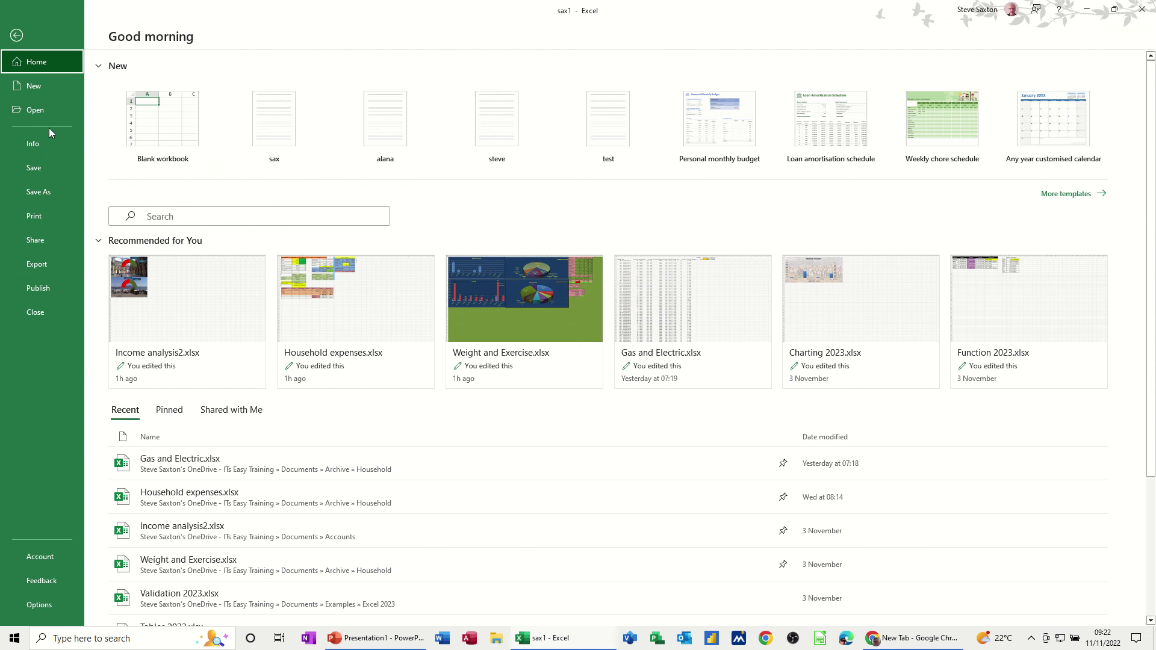
{"action": "left_click", "coordinate": [49, 190]}
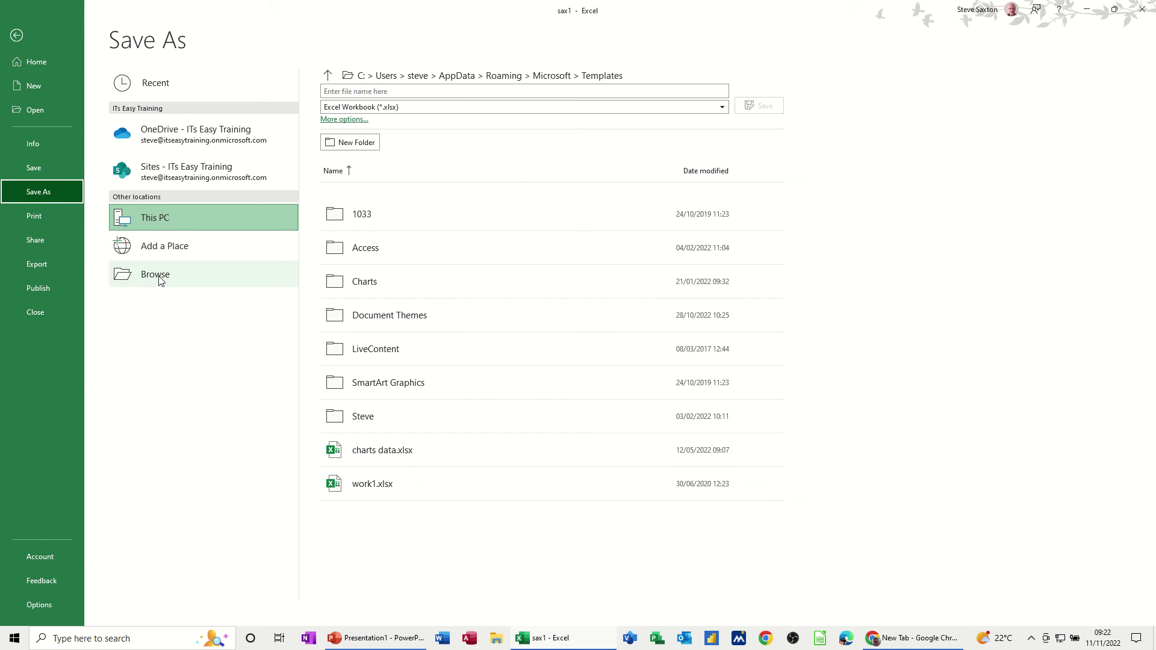
{"action": "left_click", "coordinate": [191, 283]}
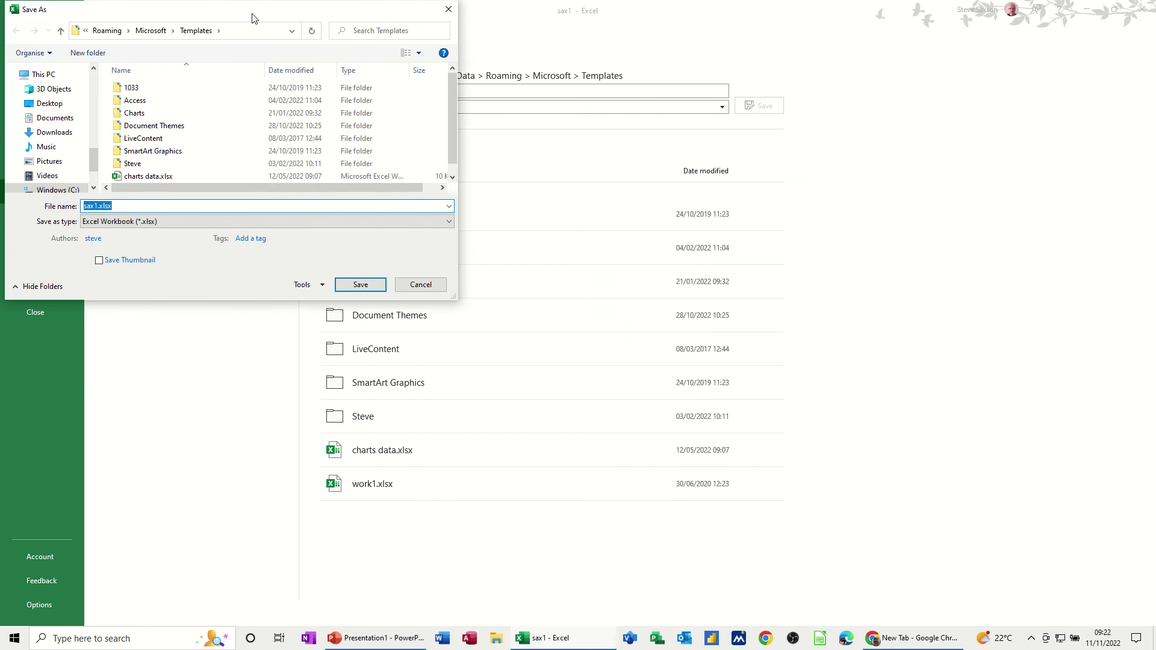
{"action": "left_click_drag", "start_coordinate": [403, 62], "coordinate": [475, 89]}
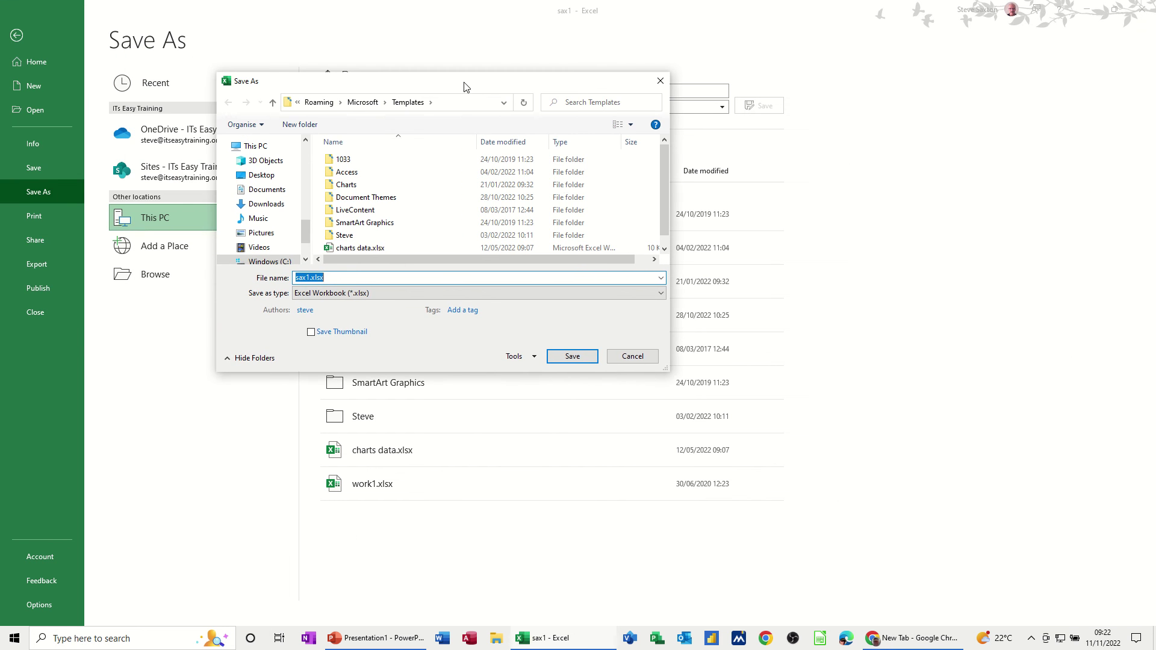
{"action": "left_click", "coordinate": [537, 362]}
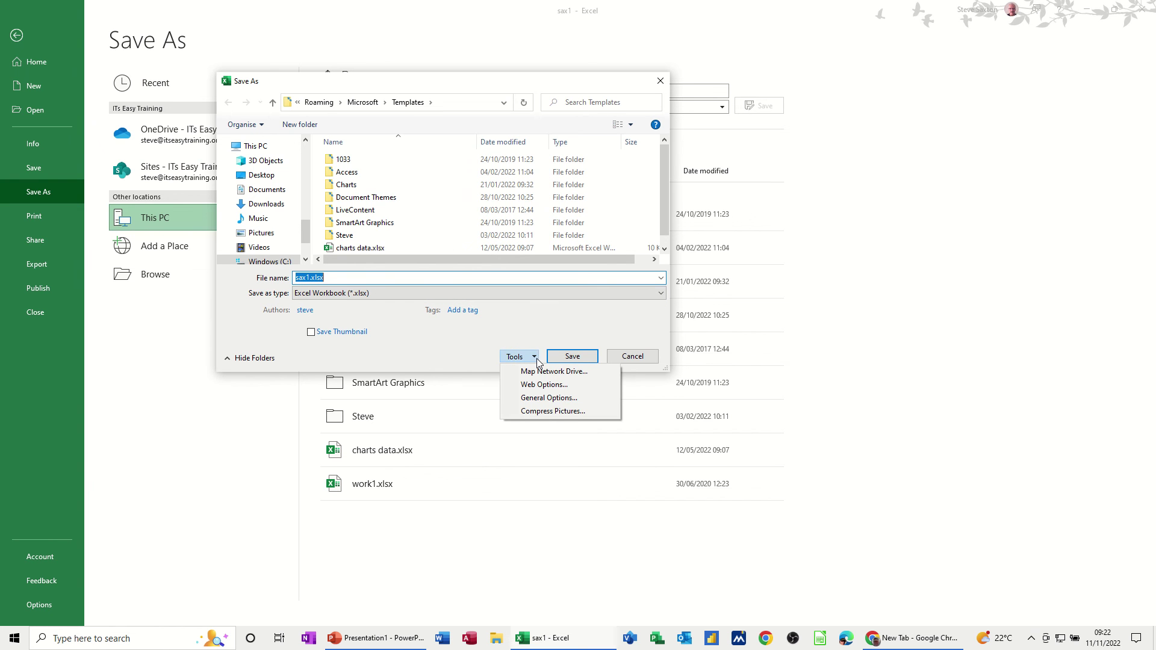
{"action": "left_click", "coordinate": [541, 400]}
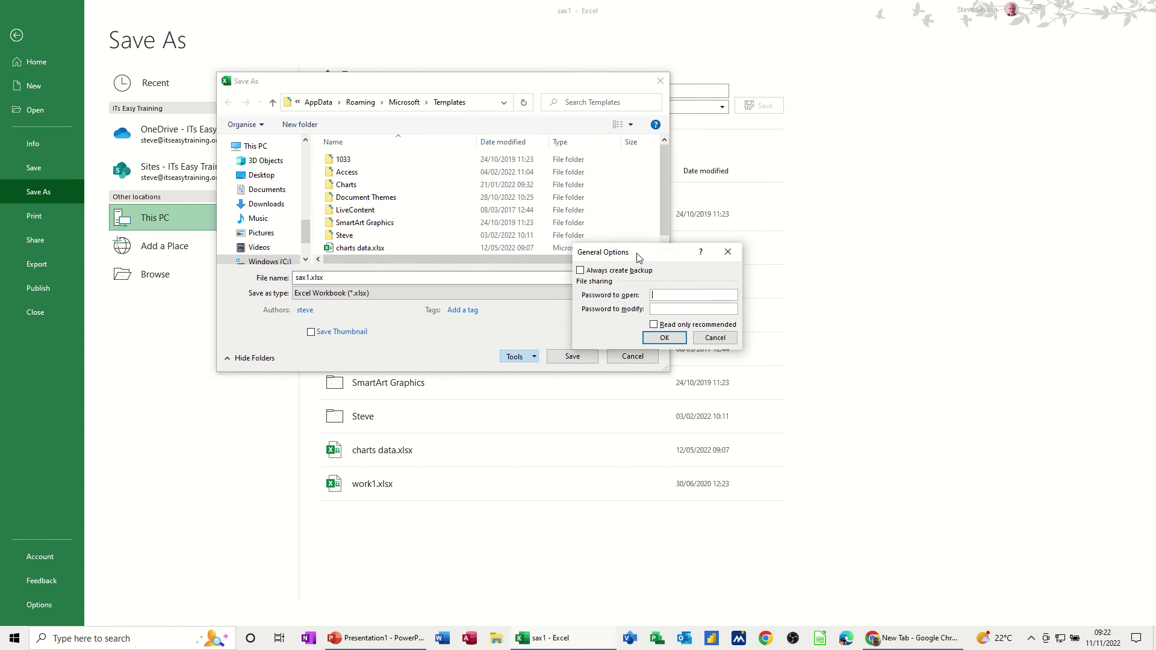
{"action": "left_click_drag", "start_coordinate": [636, 254], "coordinate": [522, 153]}
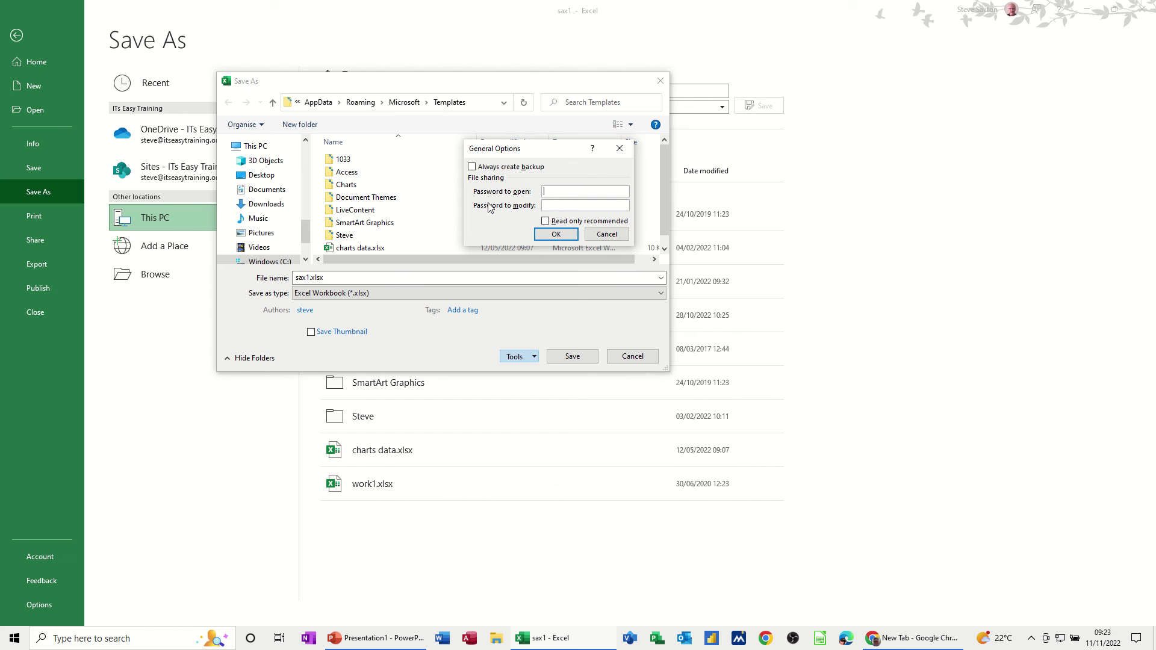
Cancel General Options and Save As without setting passwords, returning to the Total sheet
{"action": "left_click", "coordinate": [606, 234]}
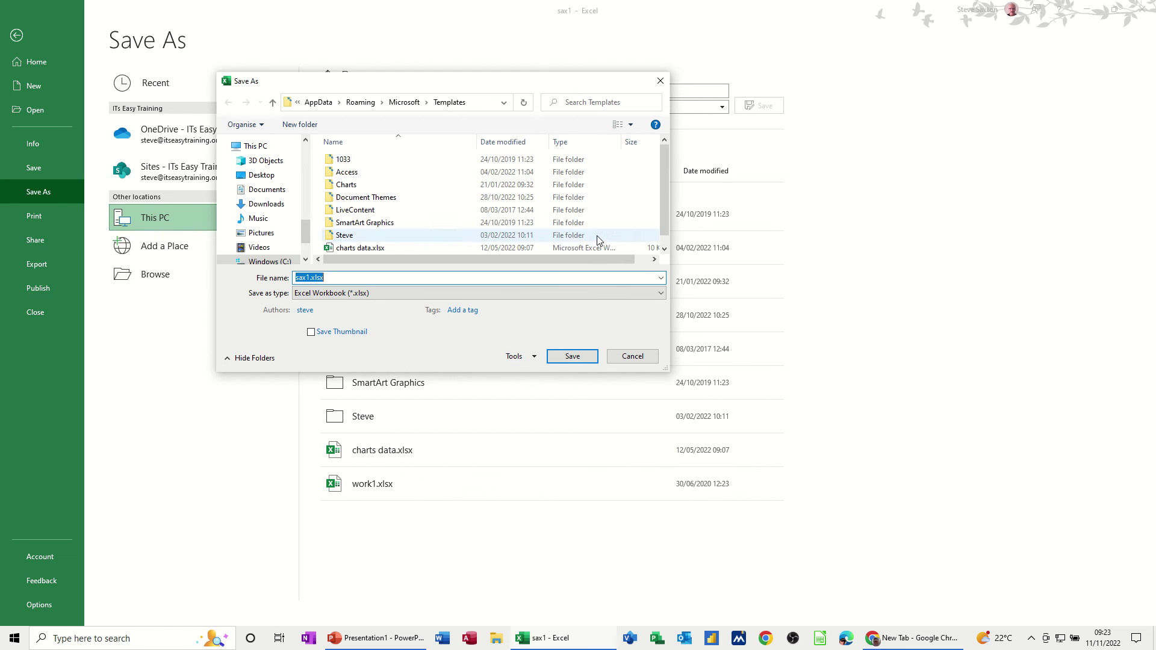
{"action": "left_click", "coordinate": [632, 356]}
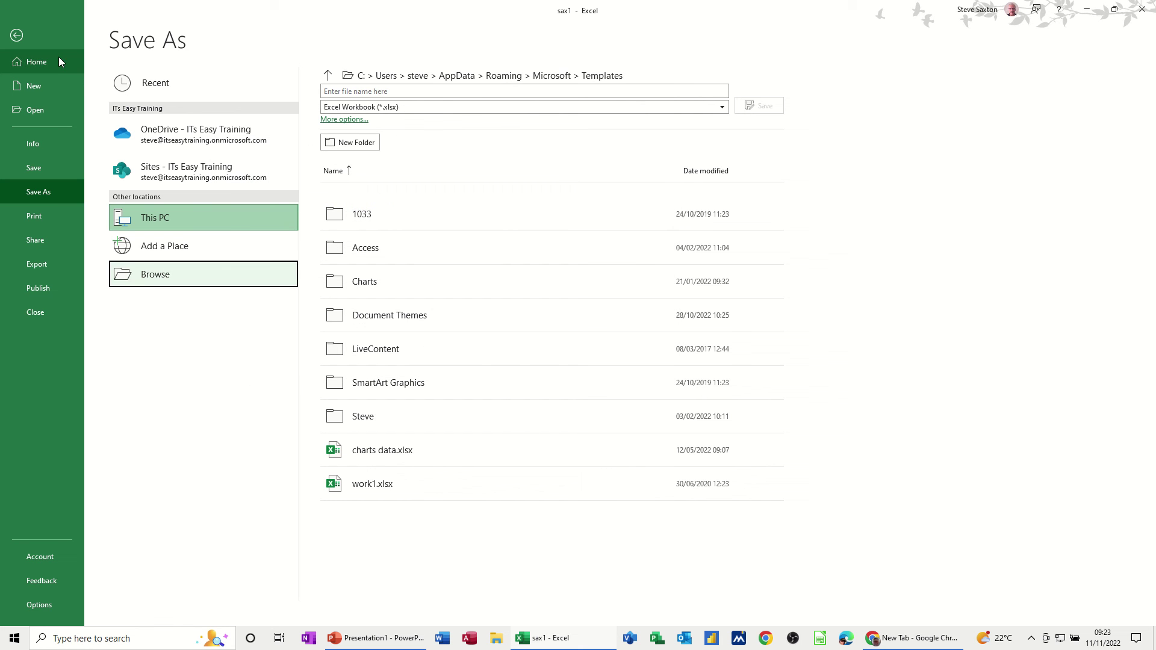
{"action": "left_click", "coordinate": [18, 36]}
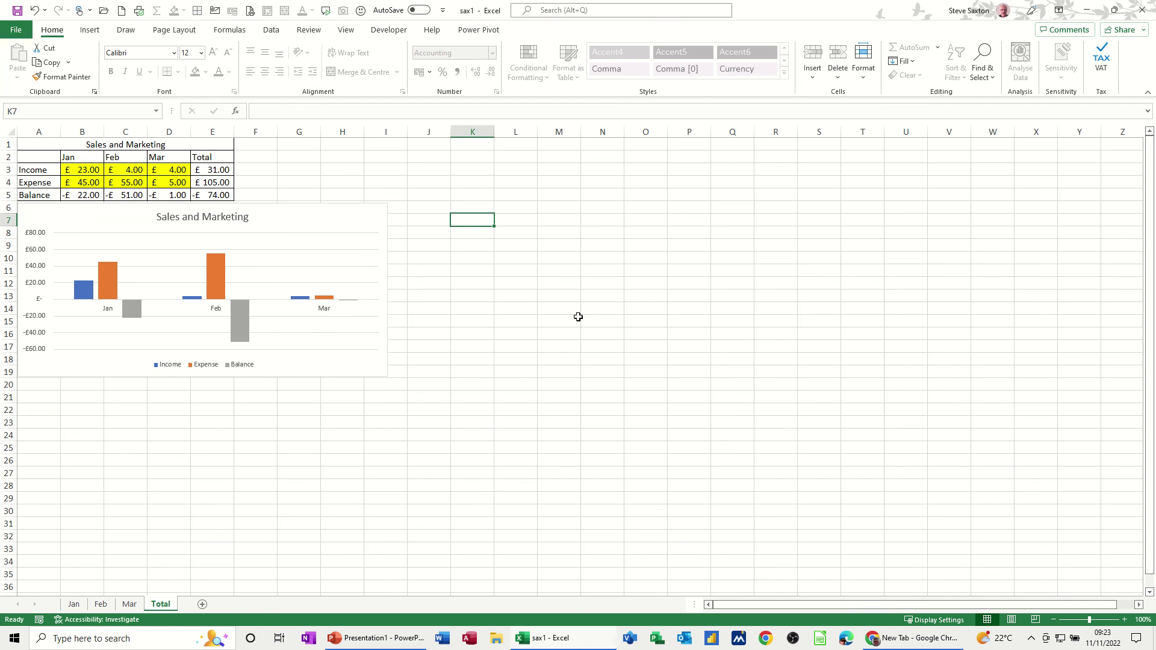